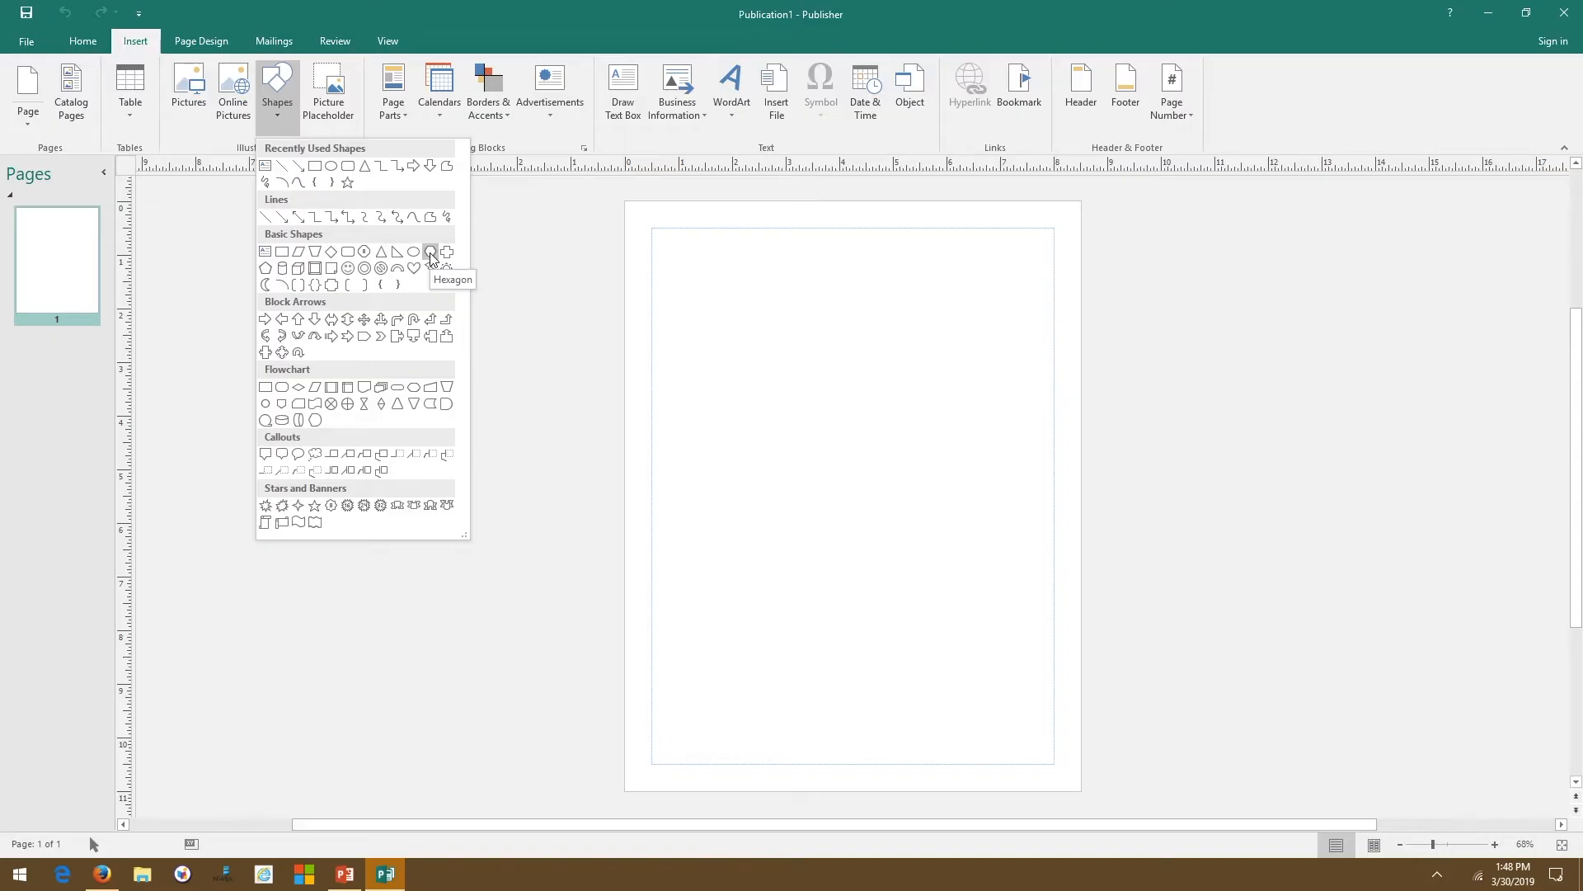
Draw a hexagon about 6.32 inches wide and 5.46 inches high on the upper part of the page.
left_click(431, 254)
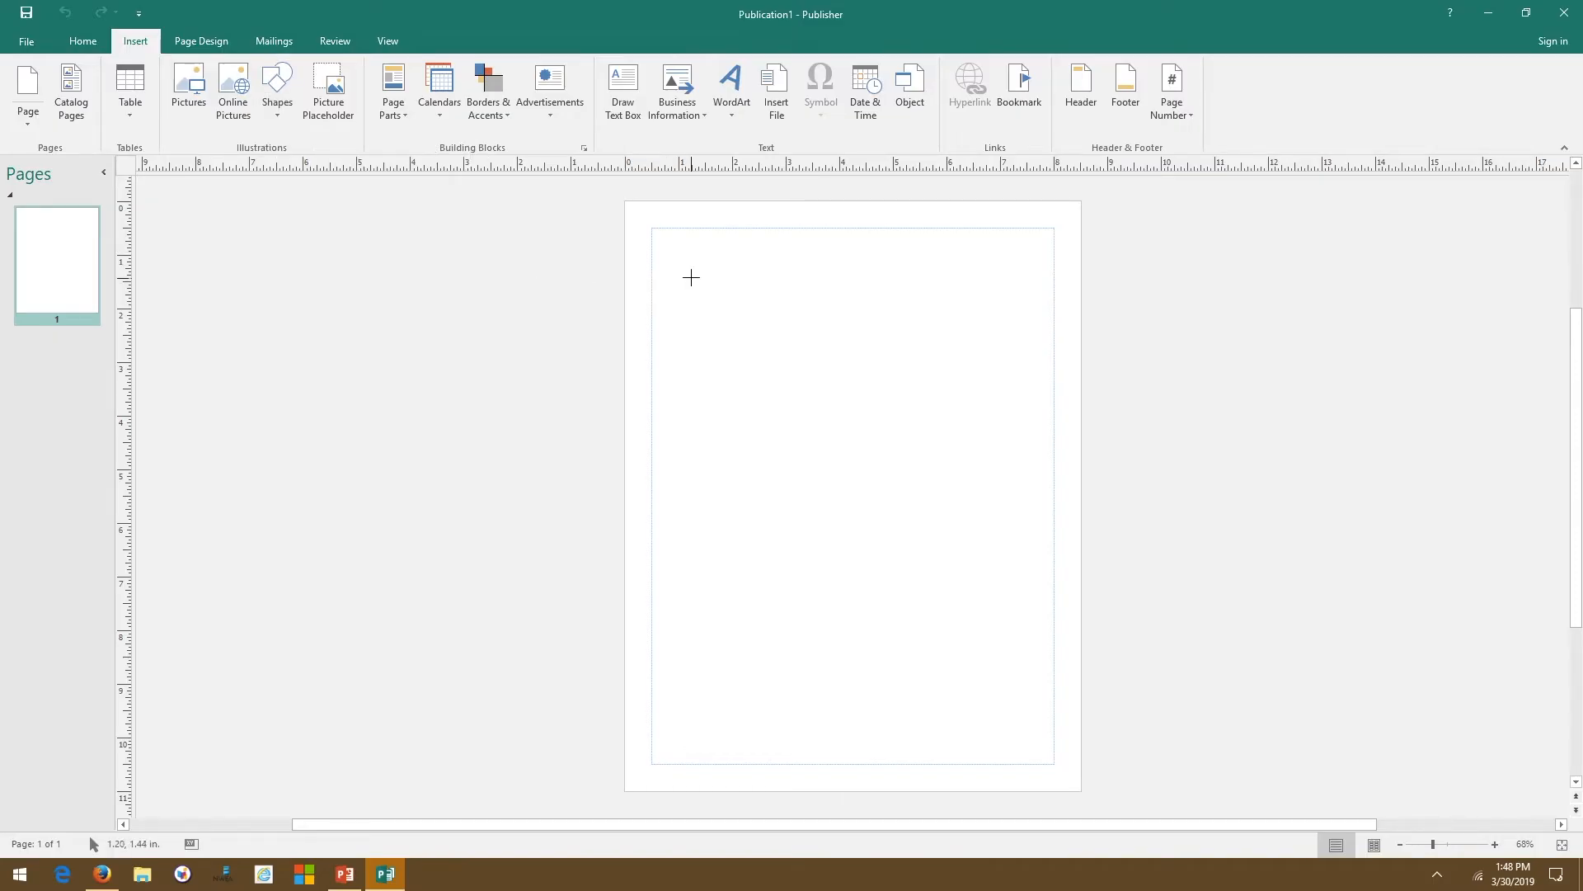
left_click_drag(696, 258, 973, 331)
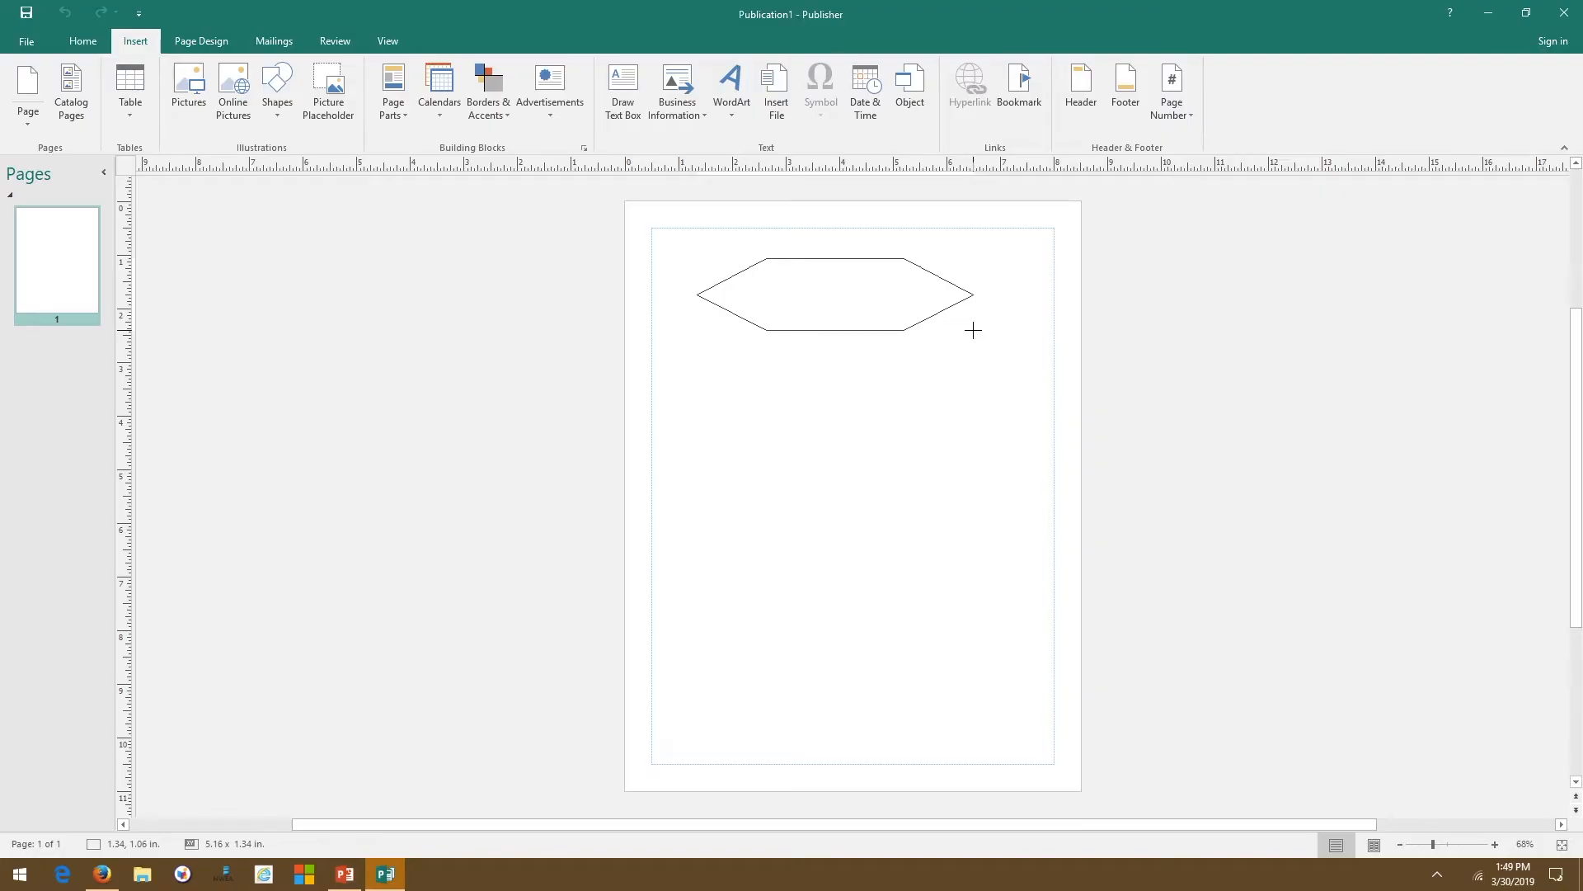
left_click_drag(973, 330, 987, 551)
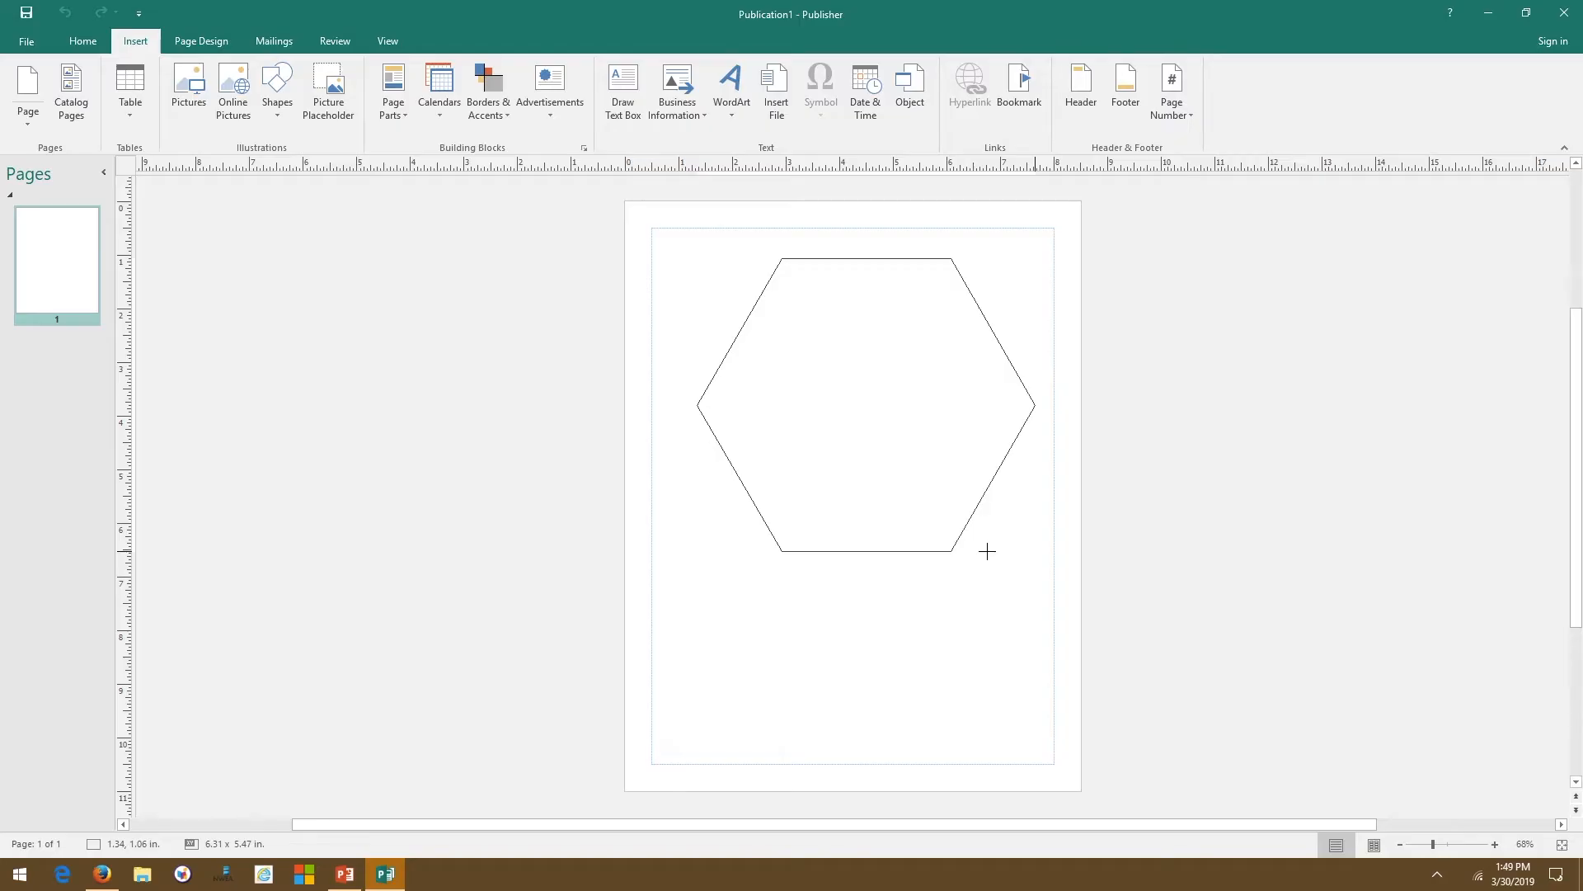
left_click_drag(987, 551, 987, 551)
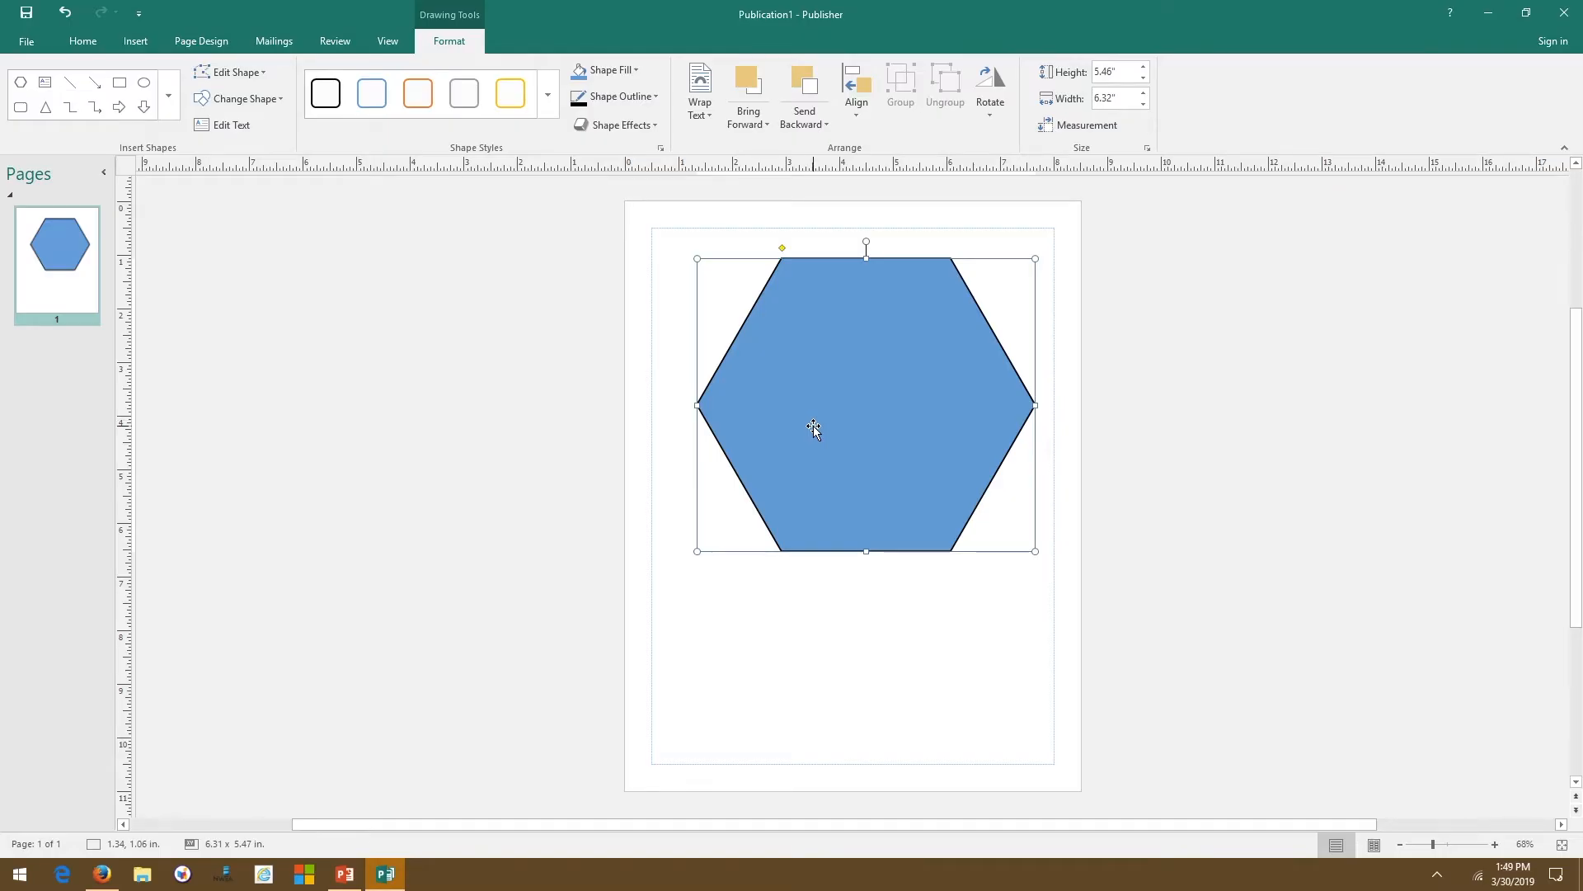
Fill the hexagon with a custom dark red by choosing a red hue and lowering its brightness.
left_click(633, 71)
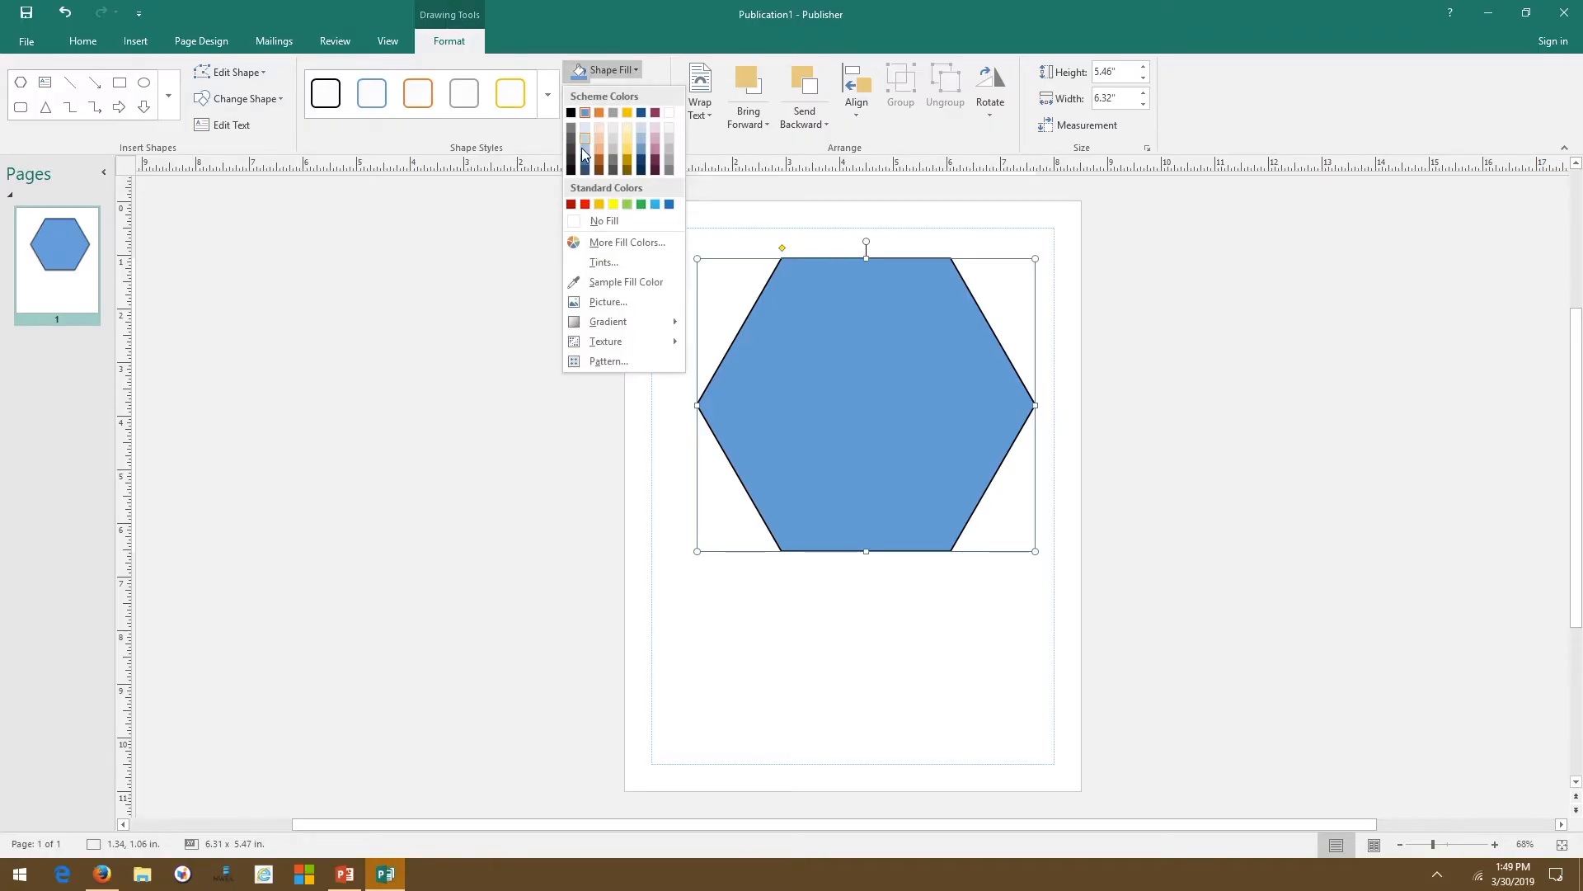
left_click(611, 243)
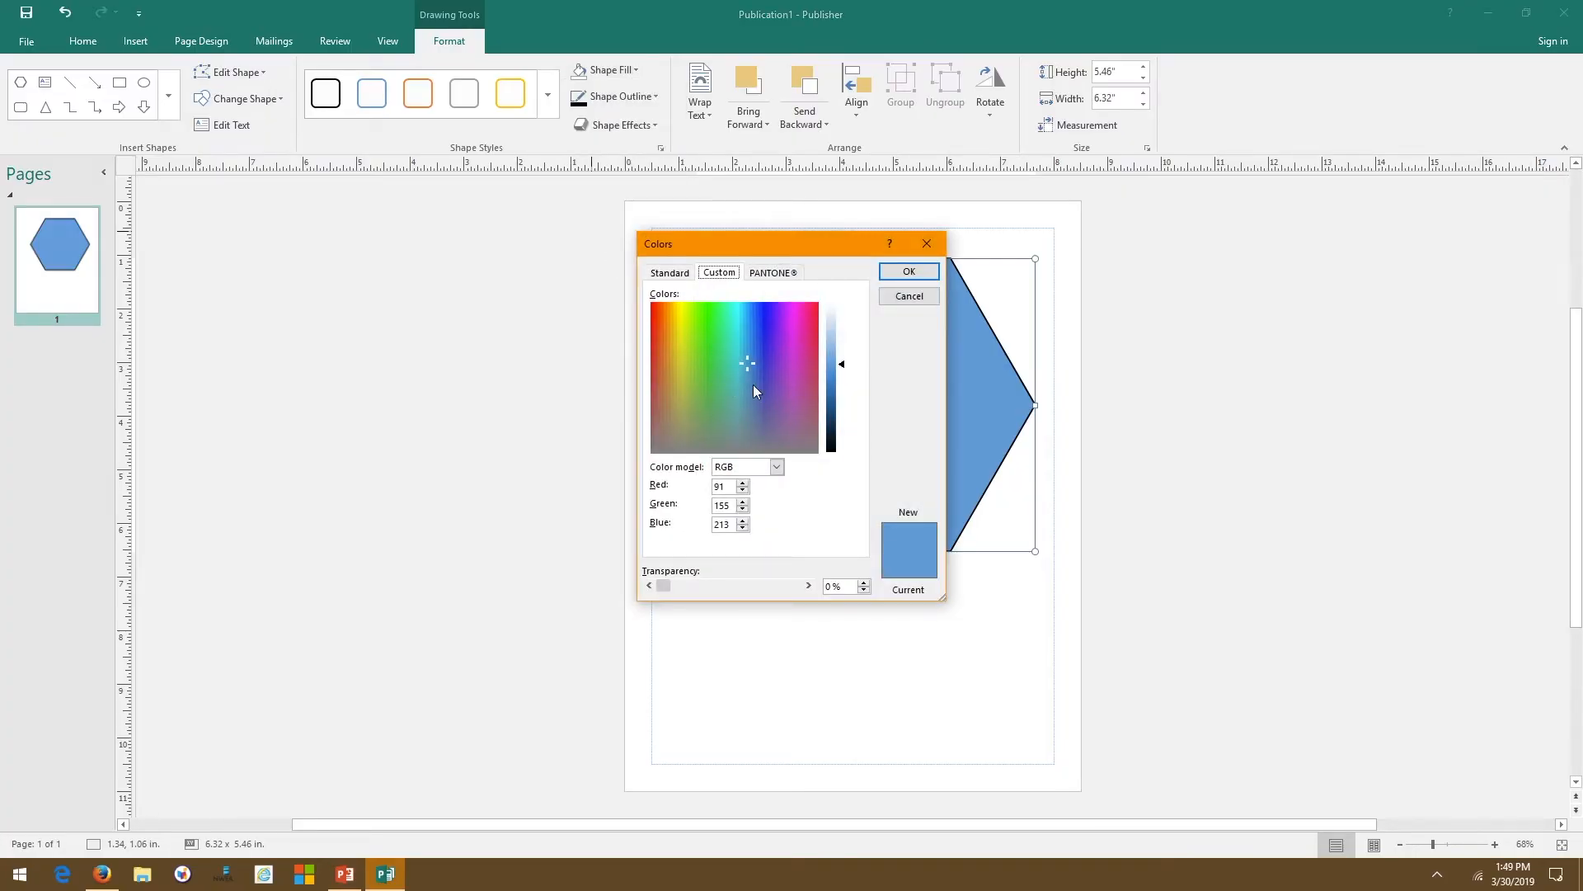
left_click_drag(748, 361, 652, 315)
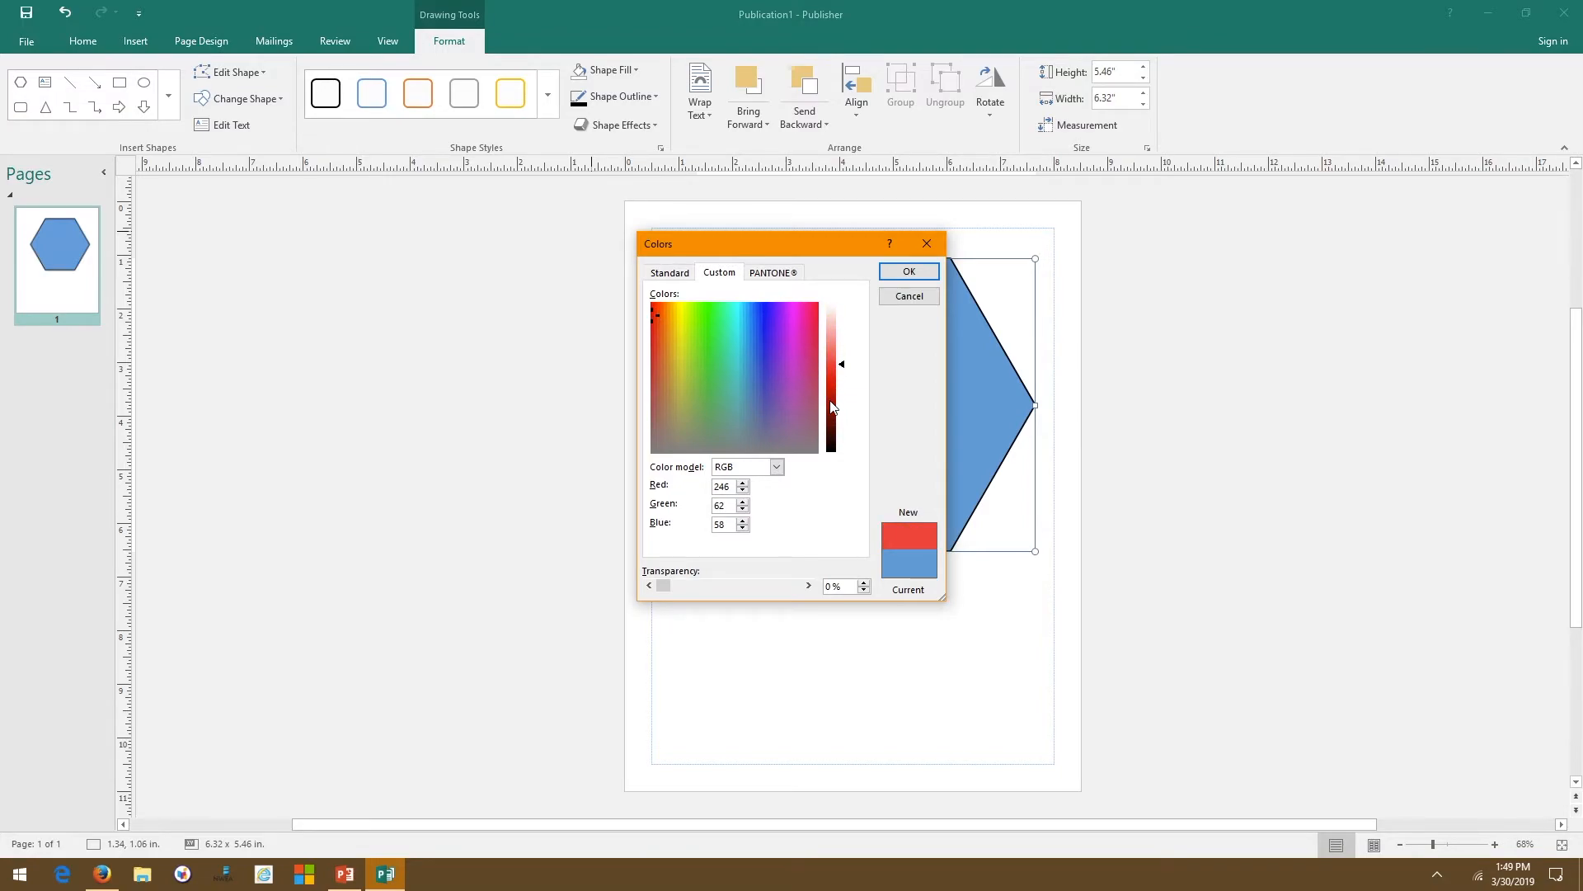
left_click_drag(843, 363, 839, 395)
left_click(919, 274)
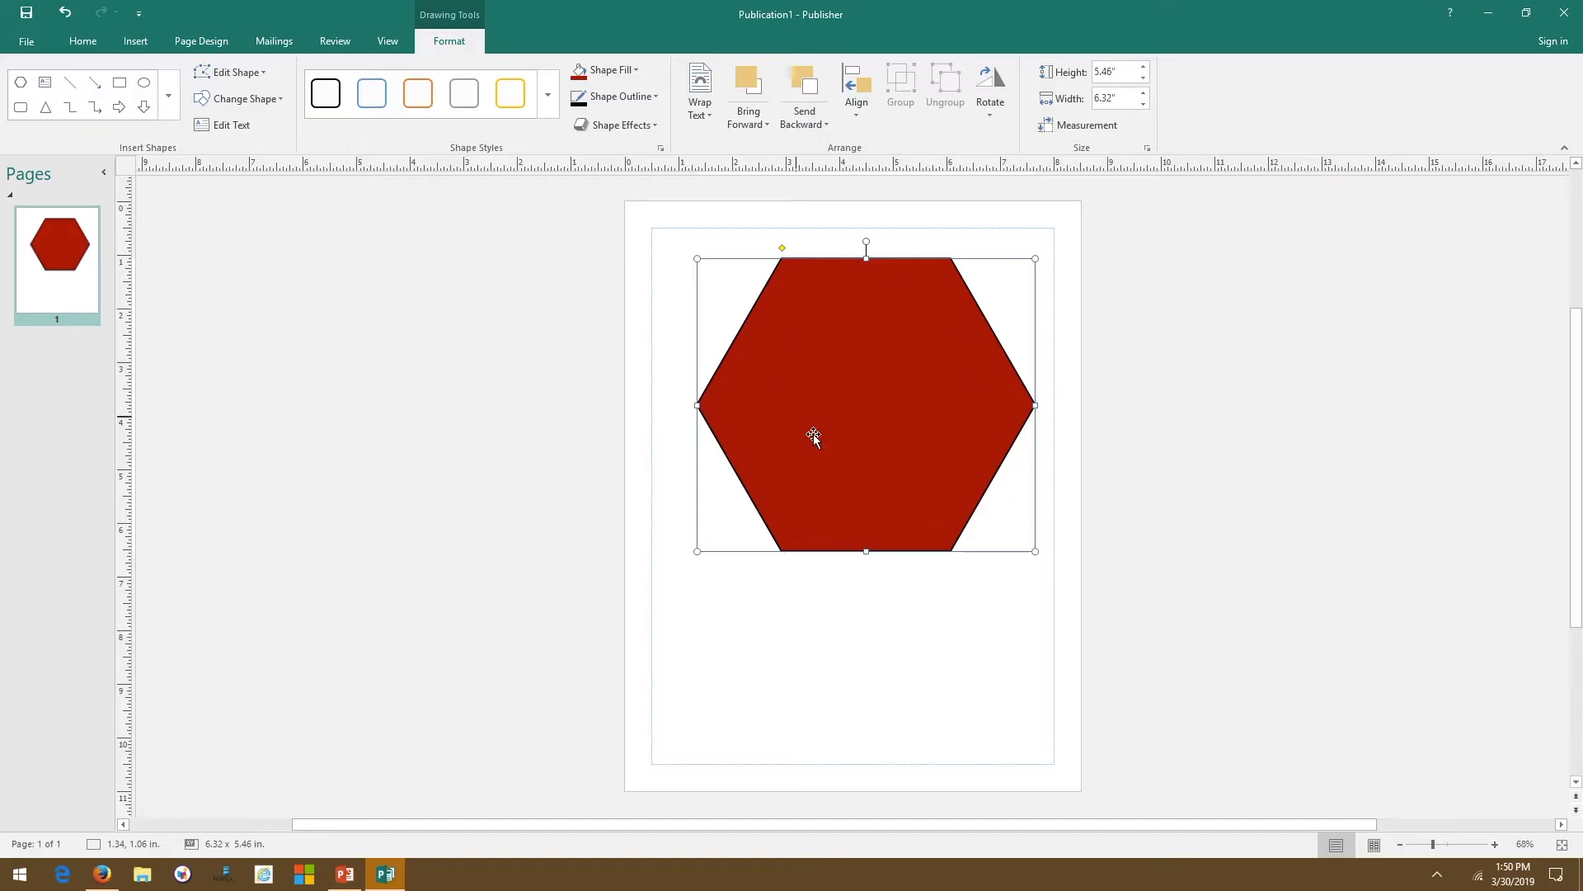
left_click(1127, 375)
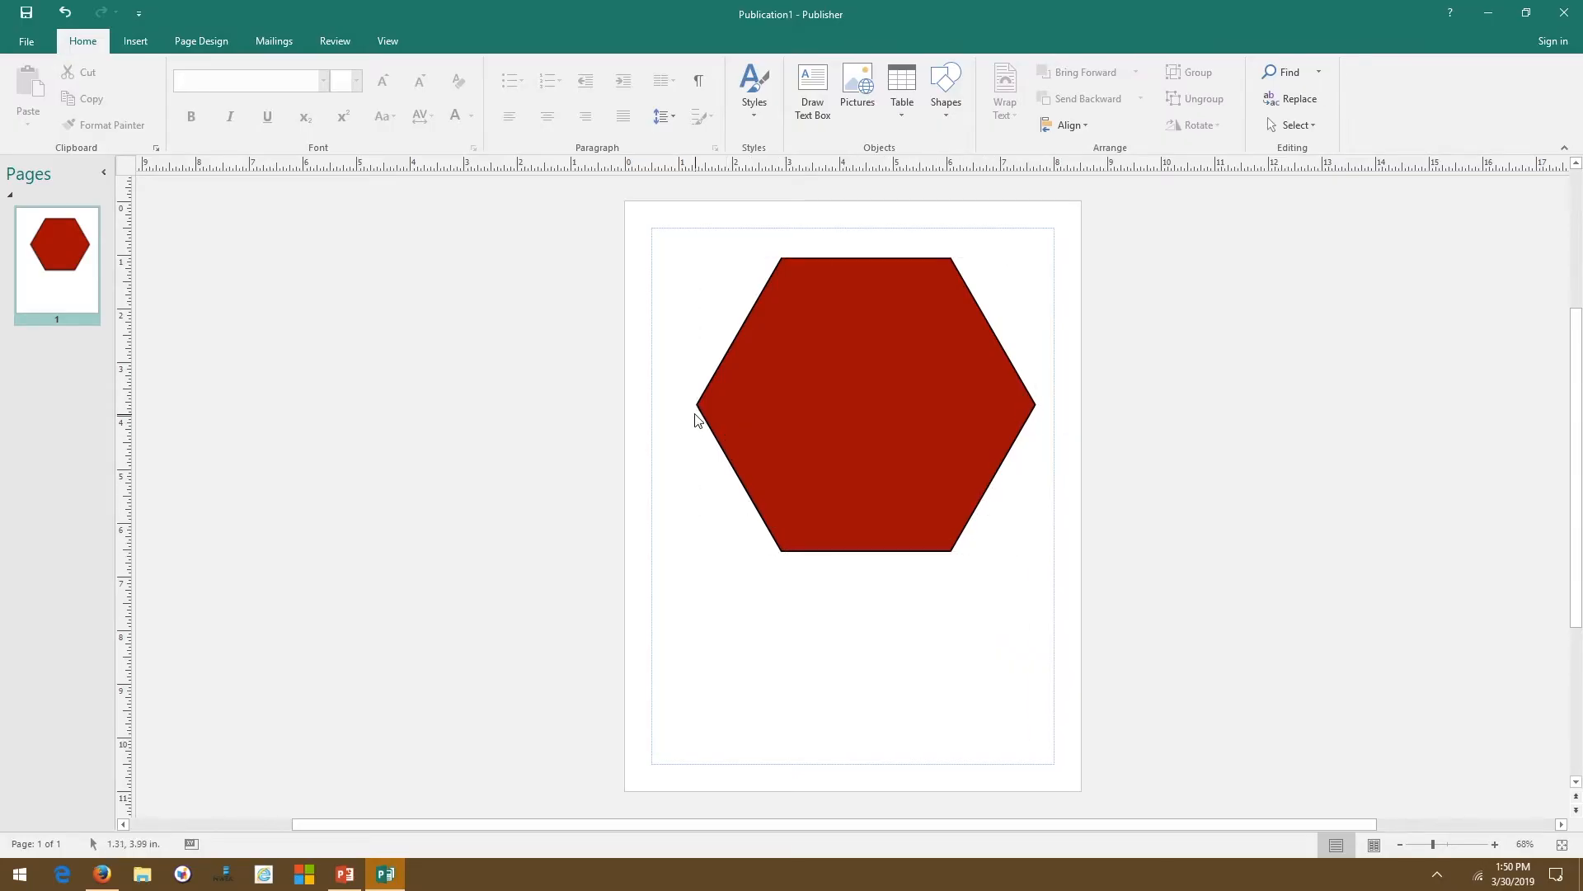
Remove the outline from the red hexagon.
left_click(843, 388)
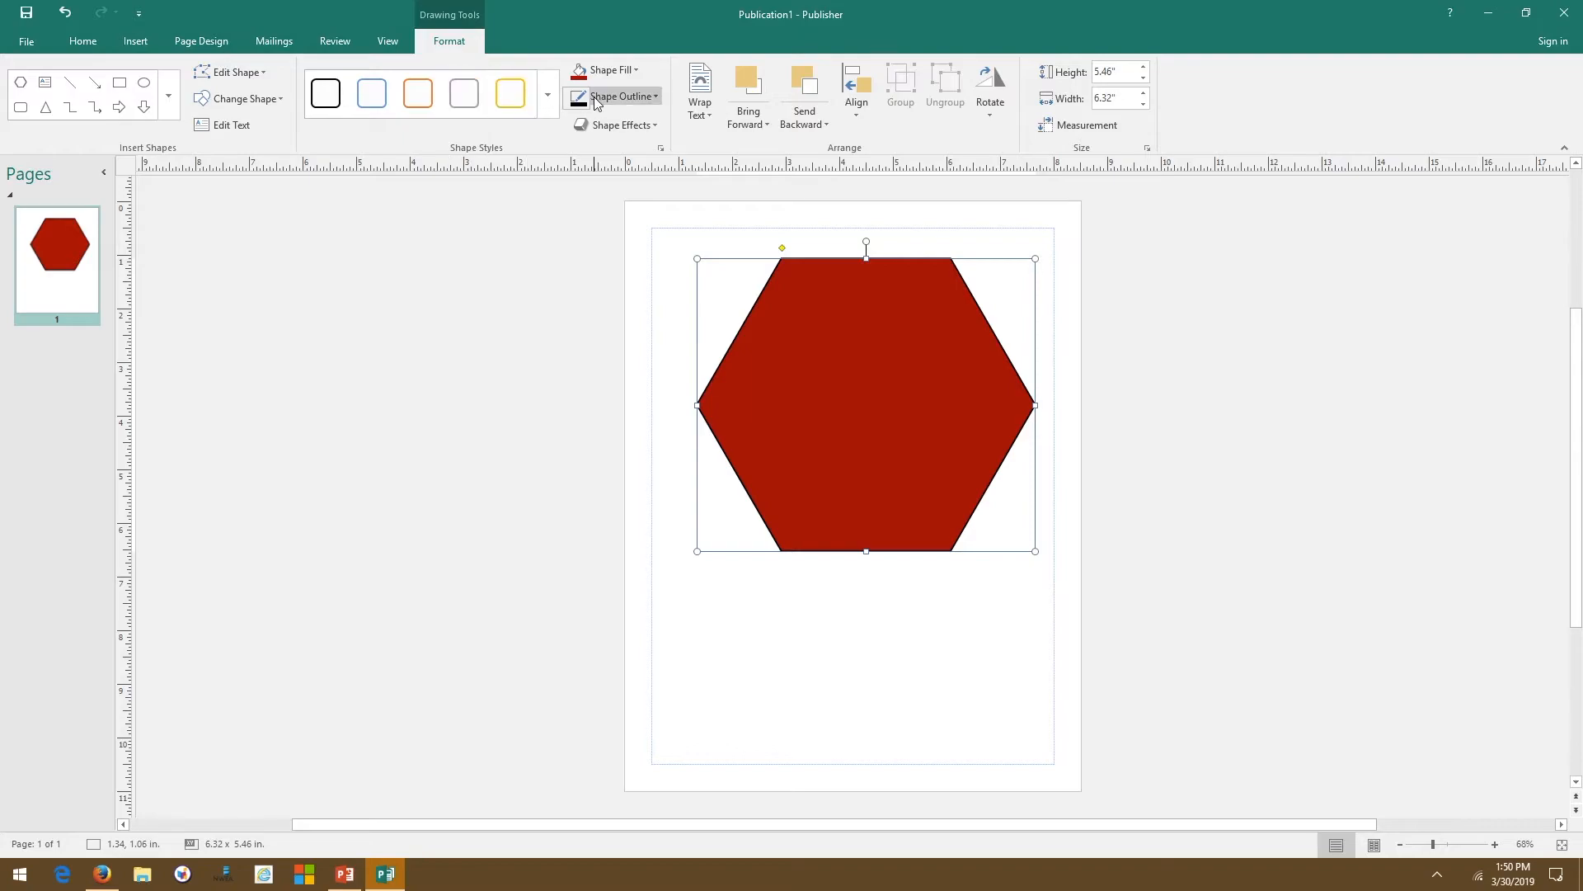
left_click(656, 97)
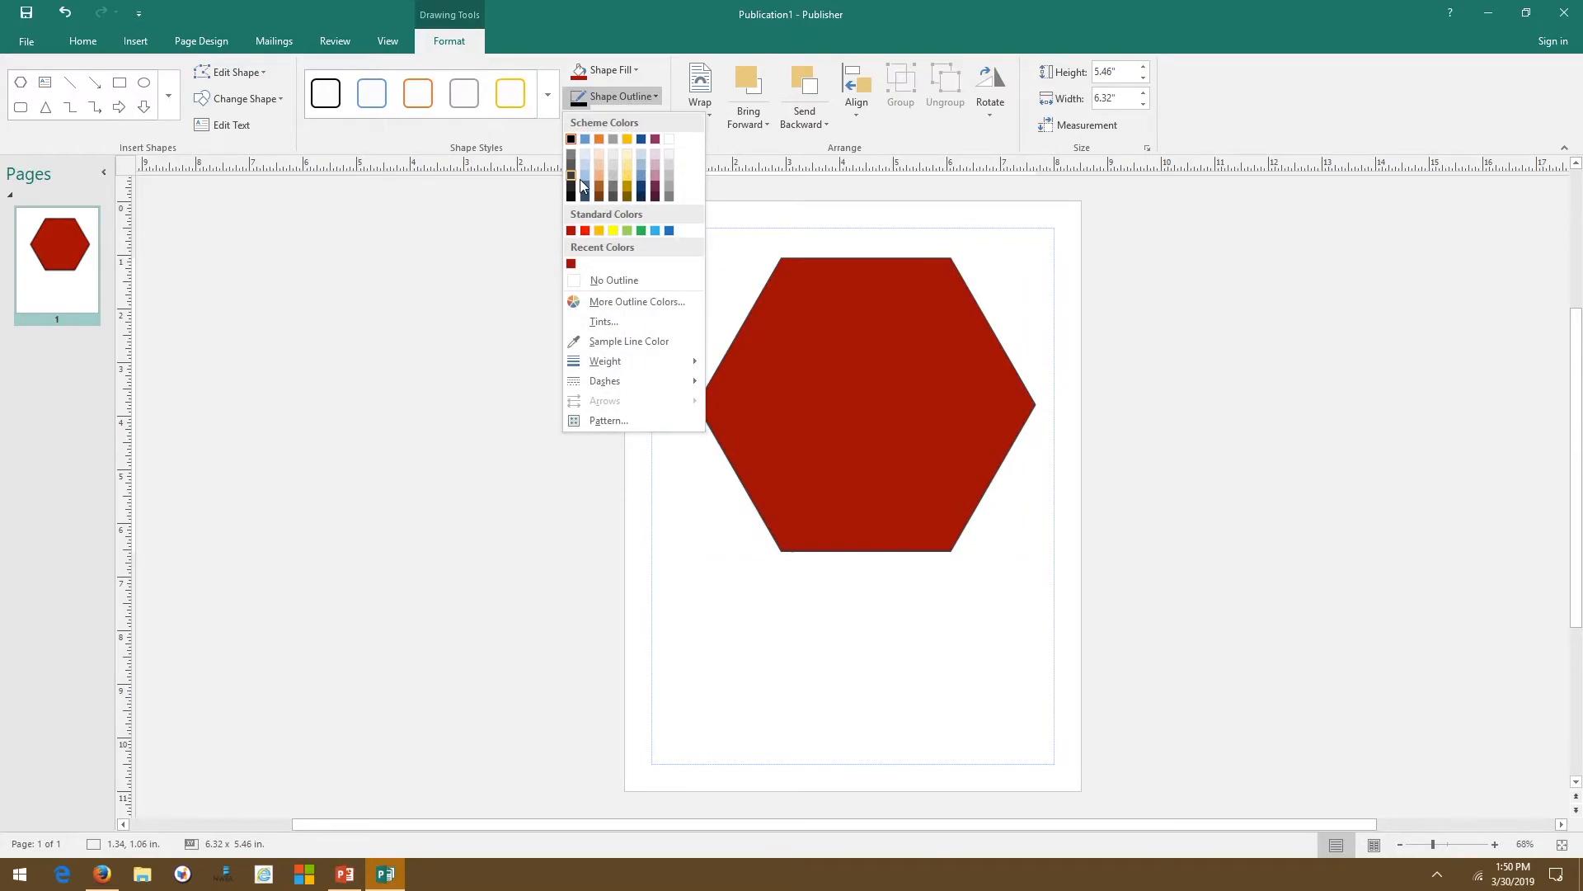
left_click(625, 281)
left_click(624, 396)
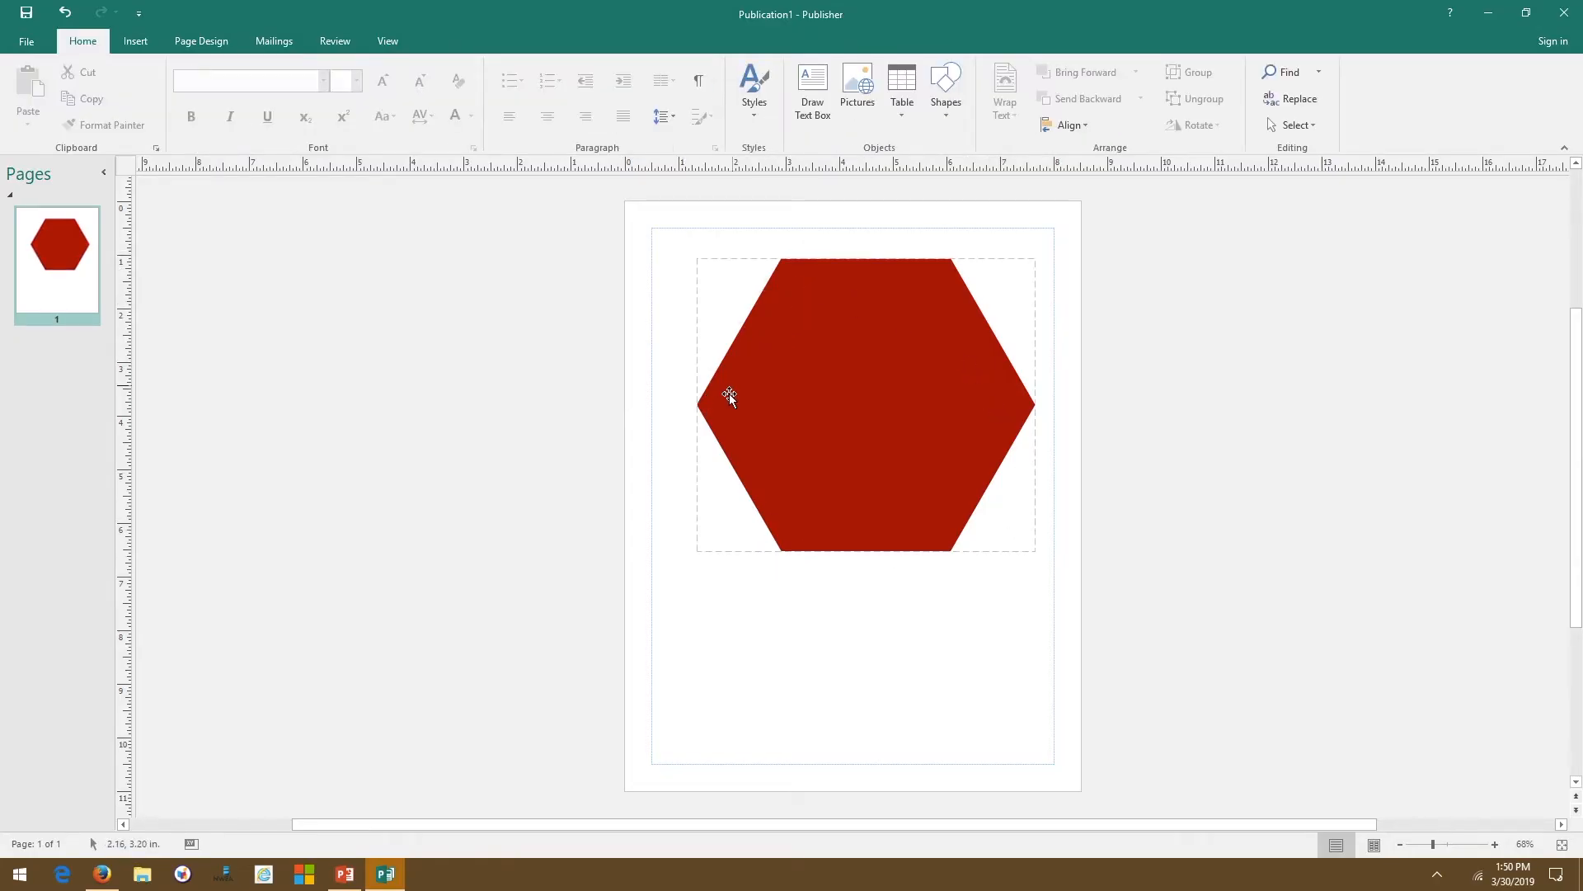
Copy the red hexagon and paste a duplicate below the original.
right_click(843, 369)
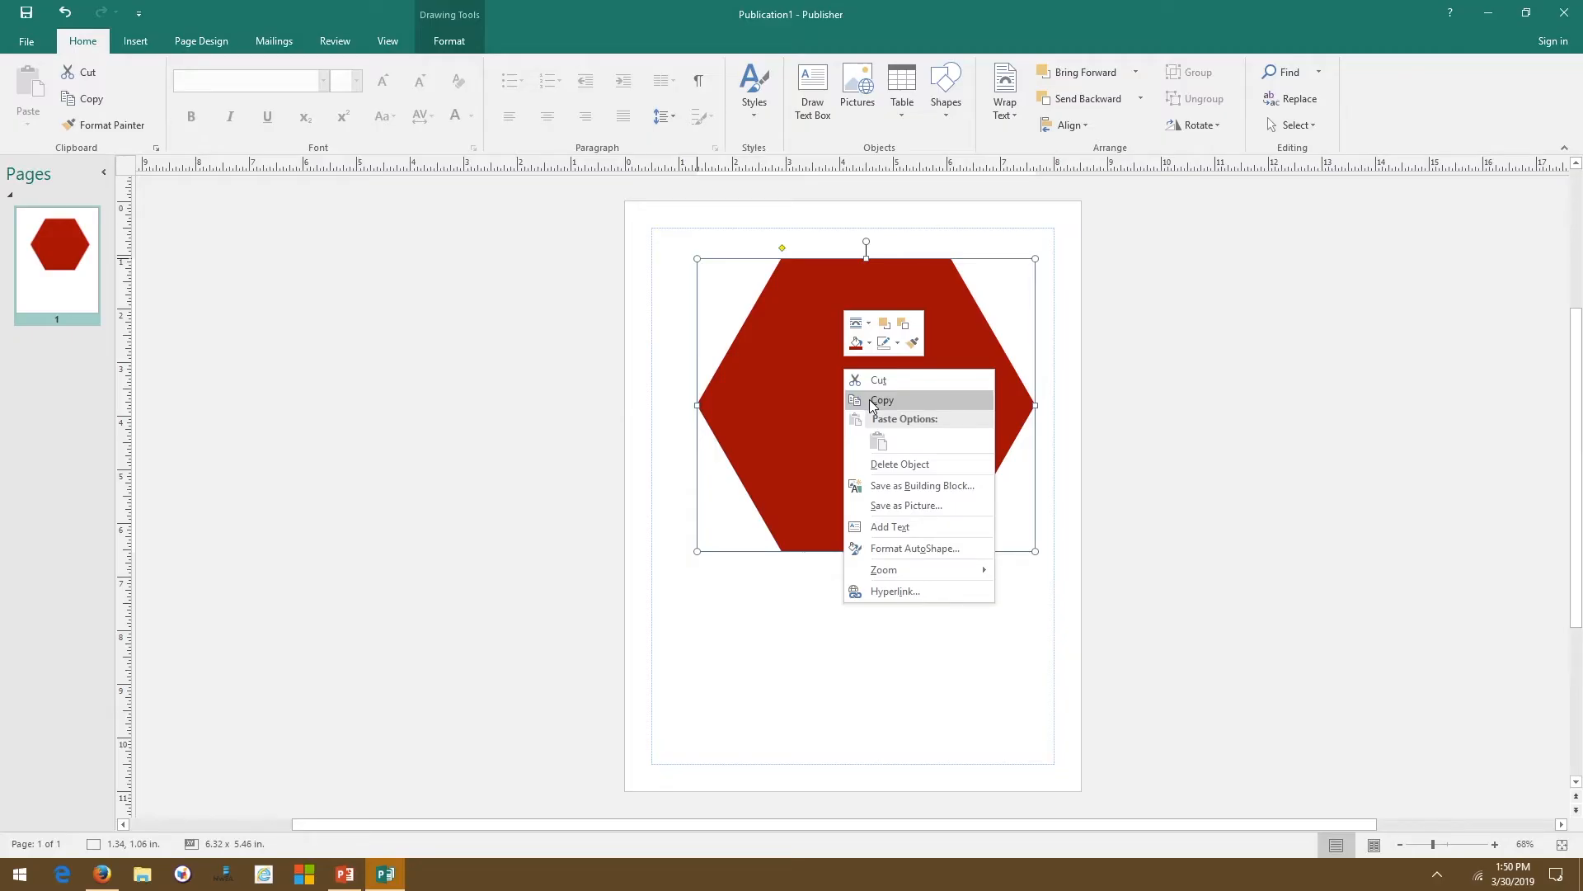
left_click(872, 401)
left_click(686, 622)
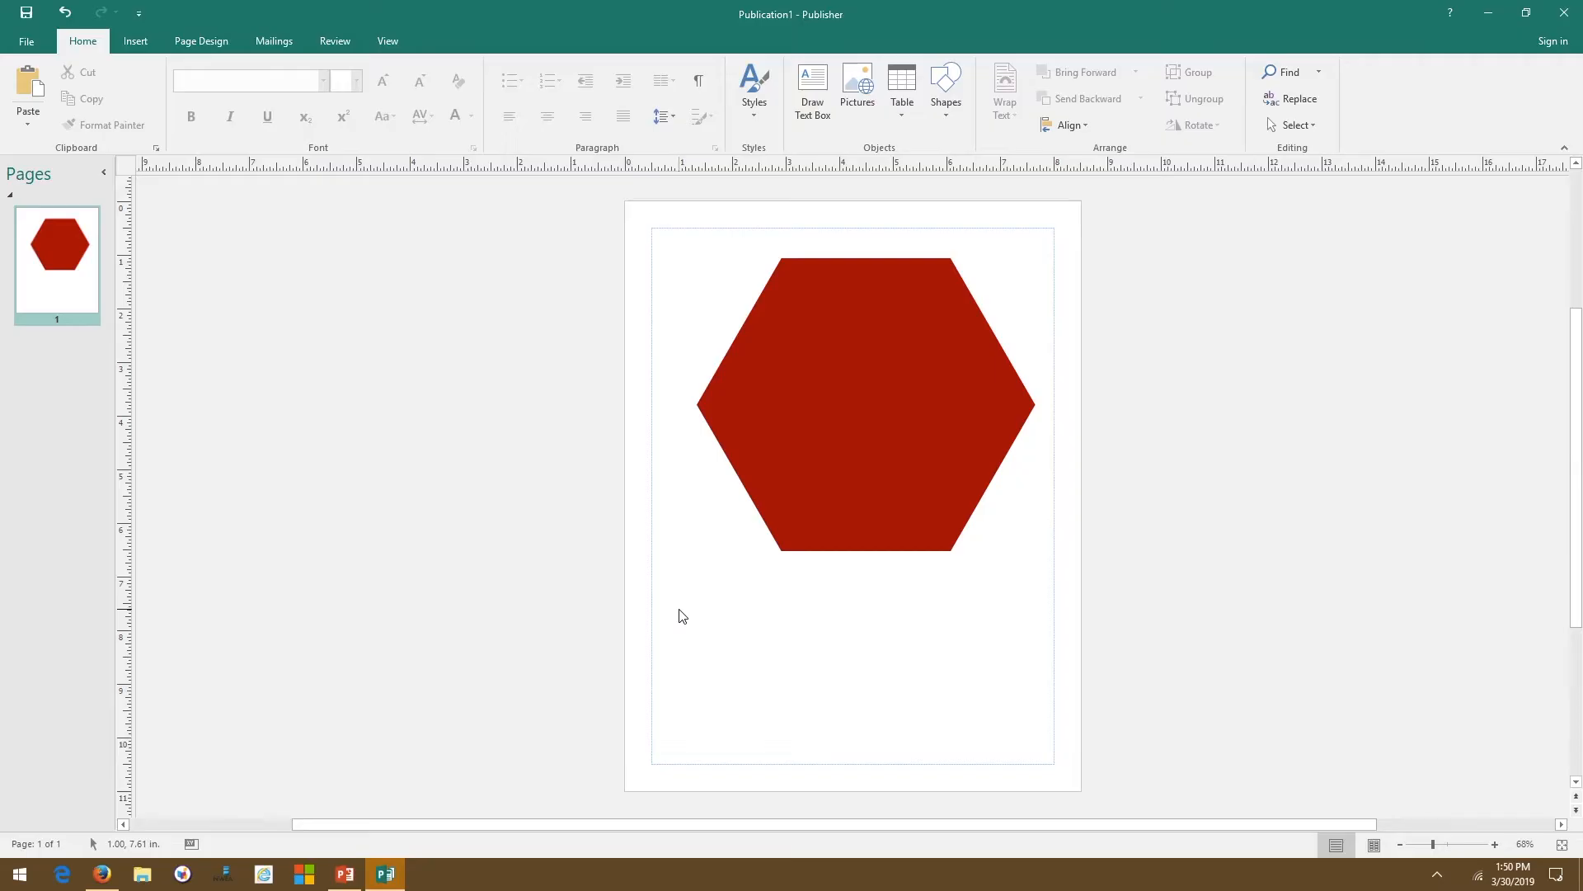
right_click(681, 616)
left_click(715, 663)
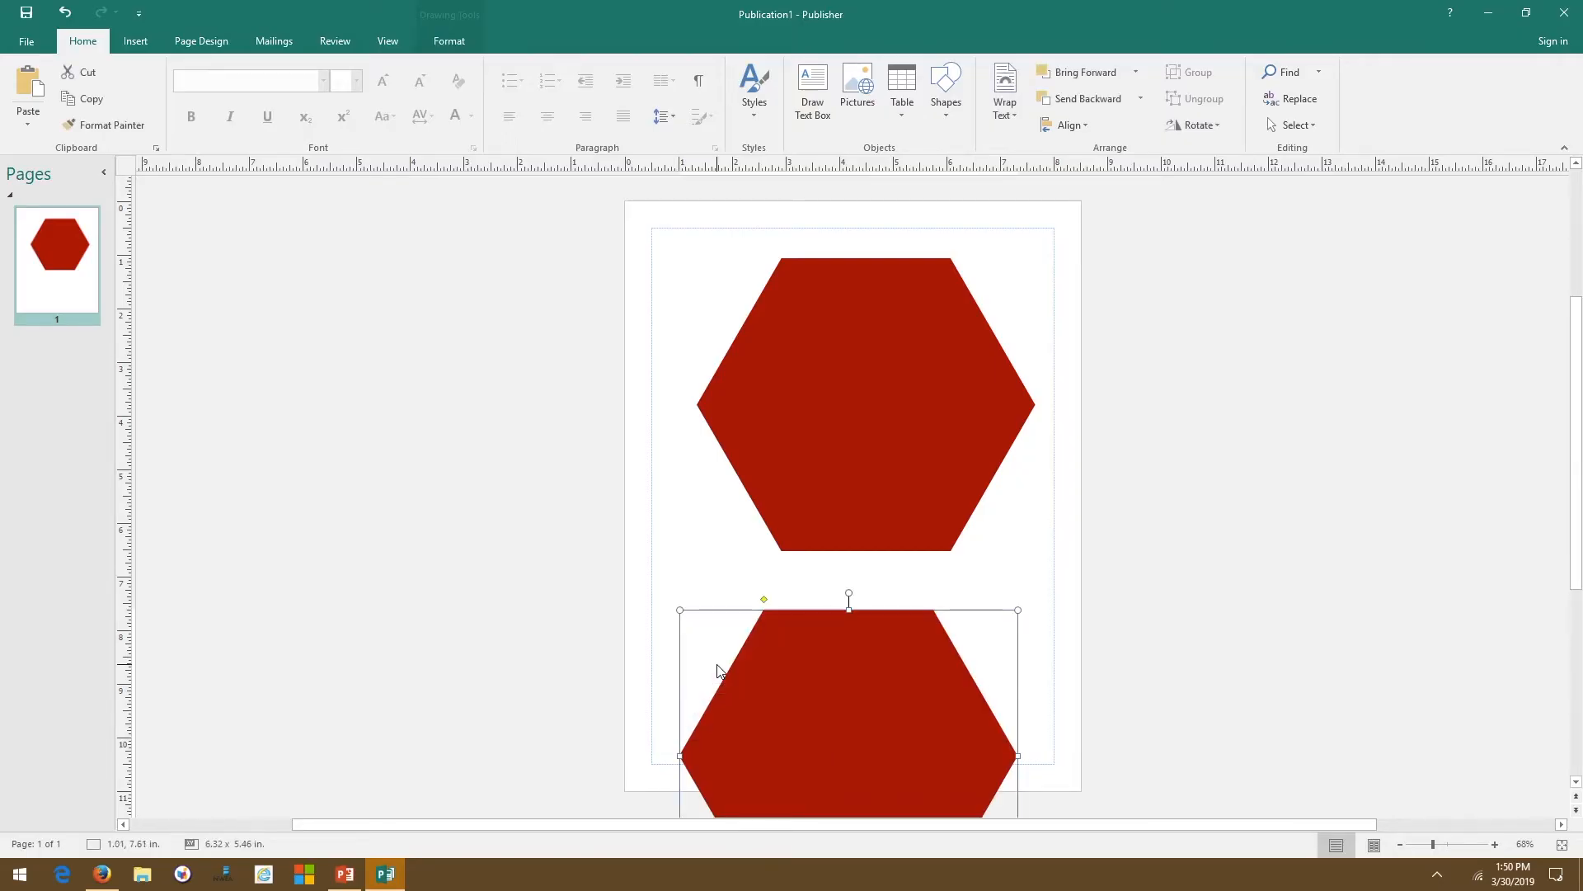
Align the duplicate hexagon exactly over the original and rotate it clockwise so the corners form an even twelve-pointed badge.
left_click_drag(815, 727, 476, 428)
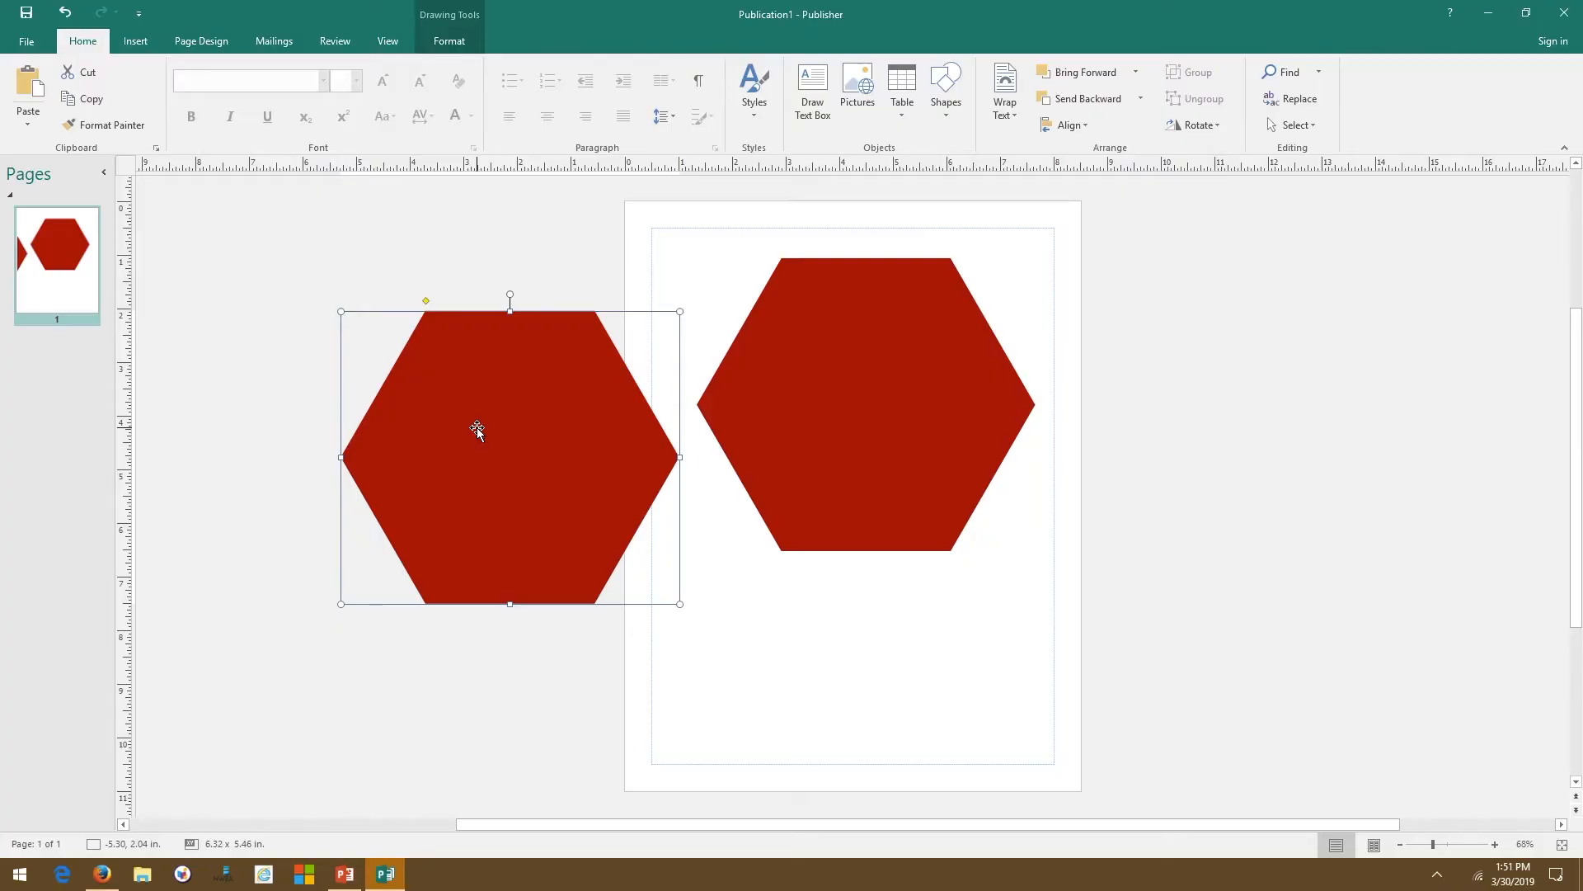
left_click_drag(476, 427, 833, 374)
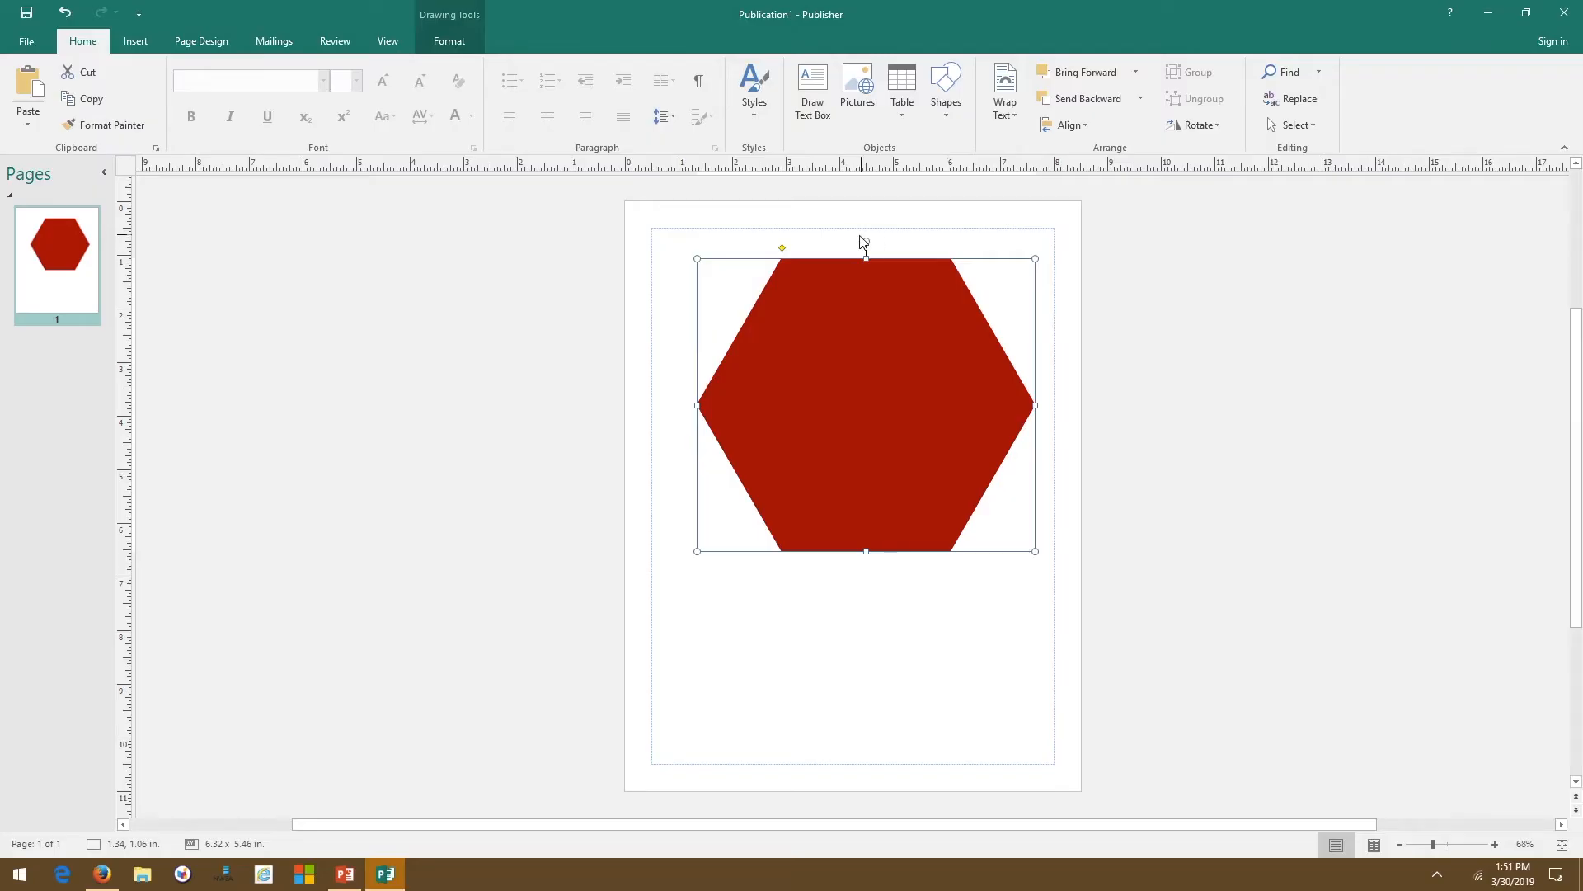
left_click_drag(866, 240, 953, 254)
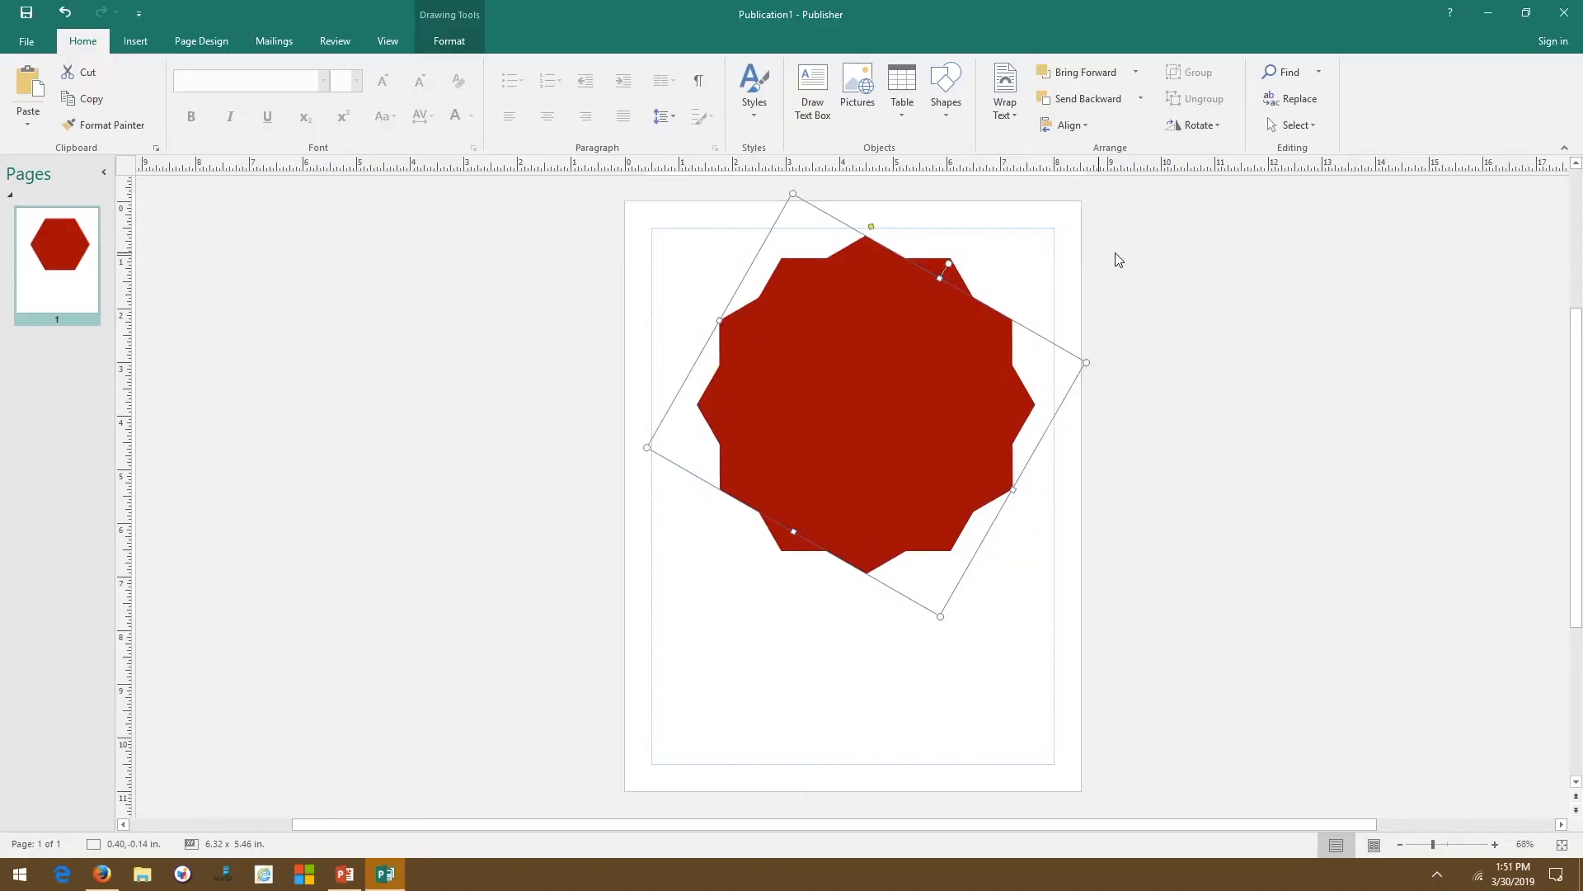
left_click(1212, 320)
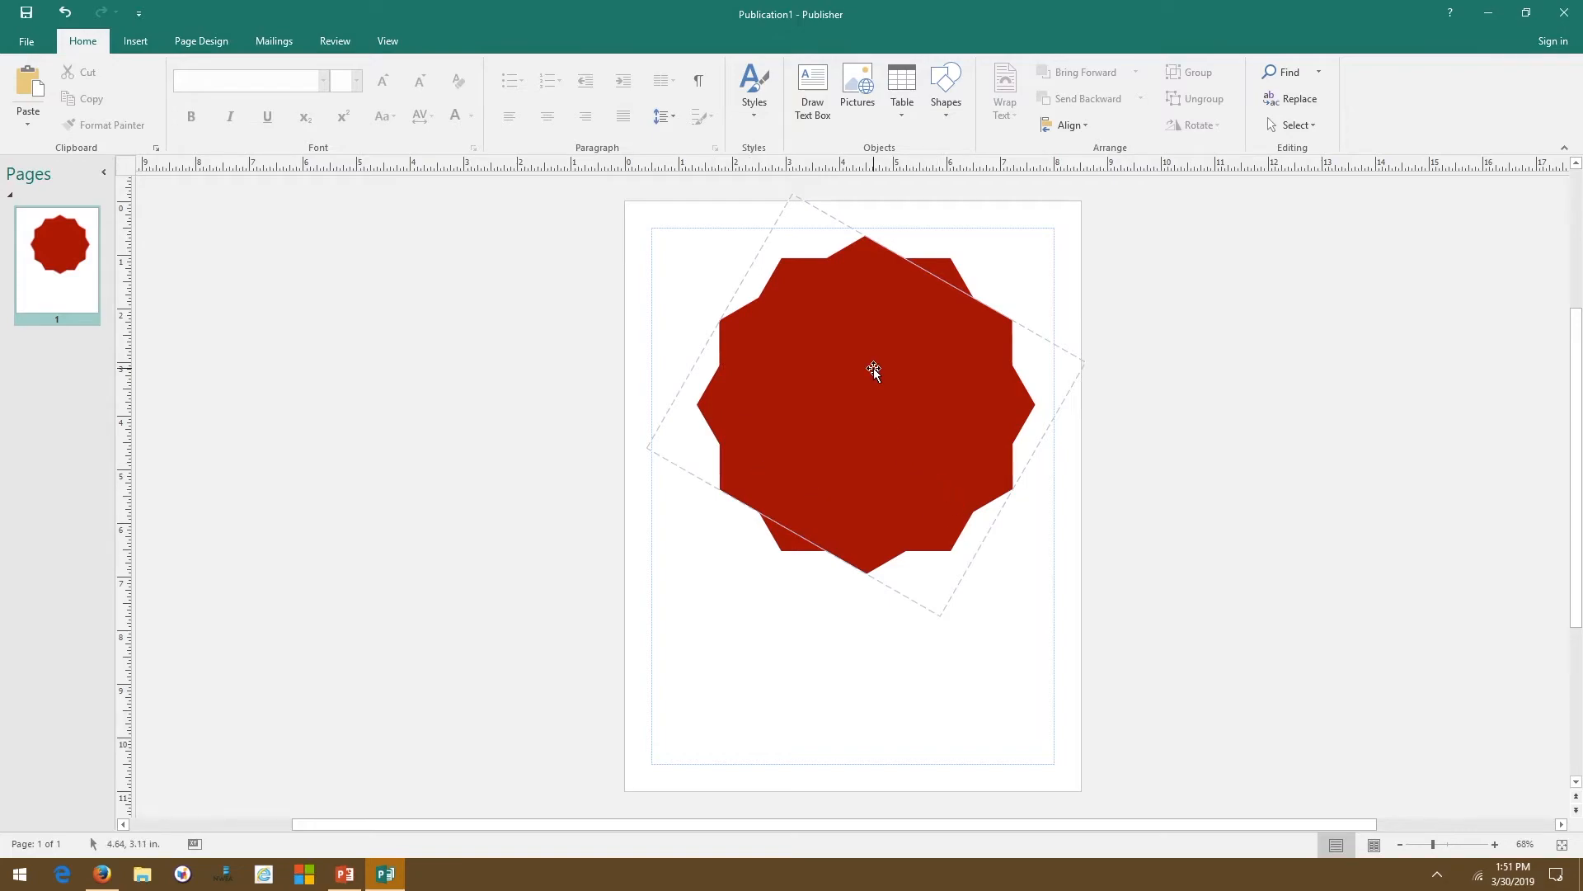
Move the rotated hexagon off the page on its own, and undo that move.
left_click_drag(873, 368, 487, 368)
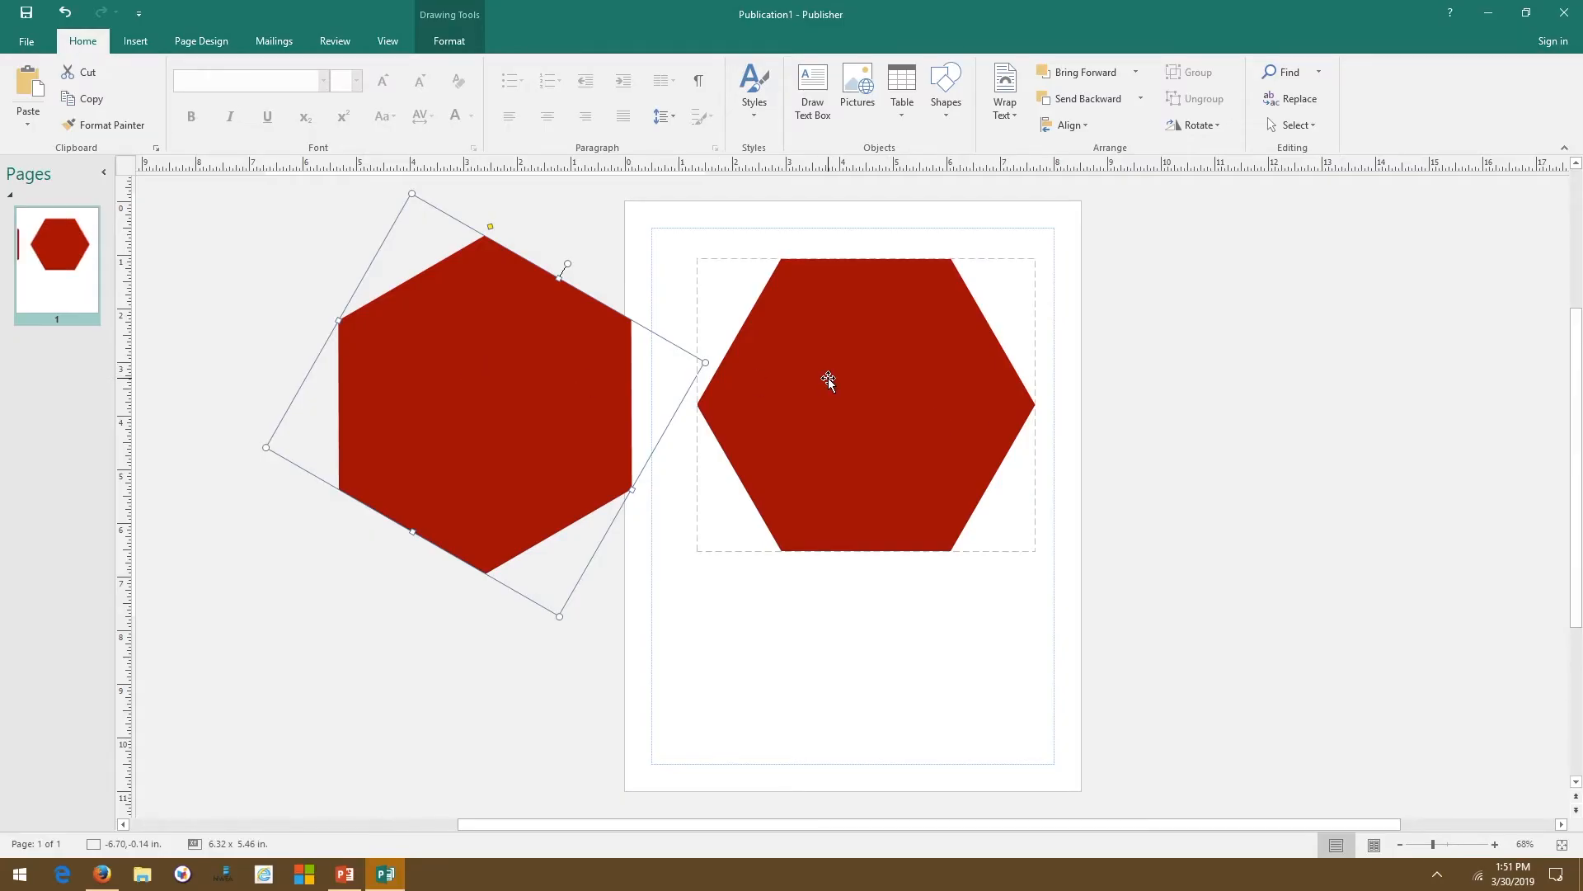
left_click(65, 13)
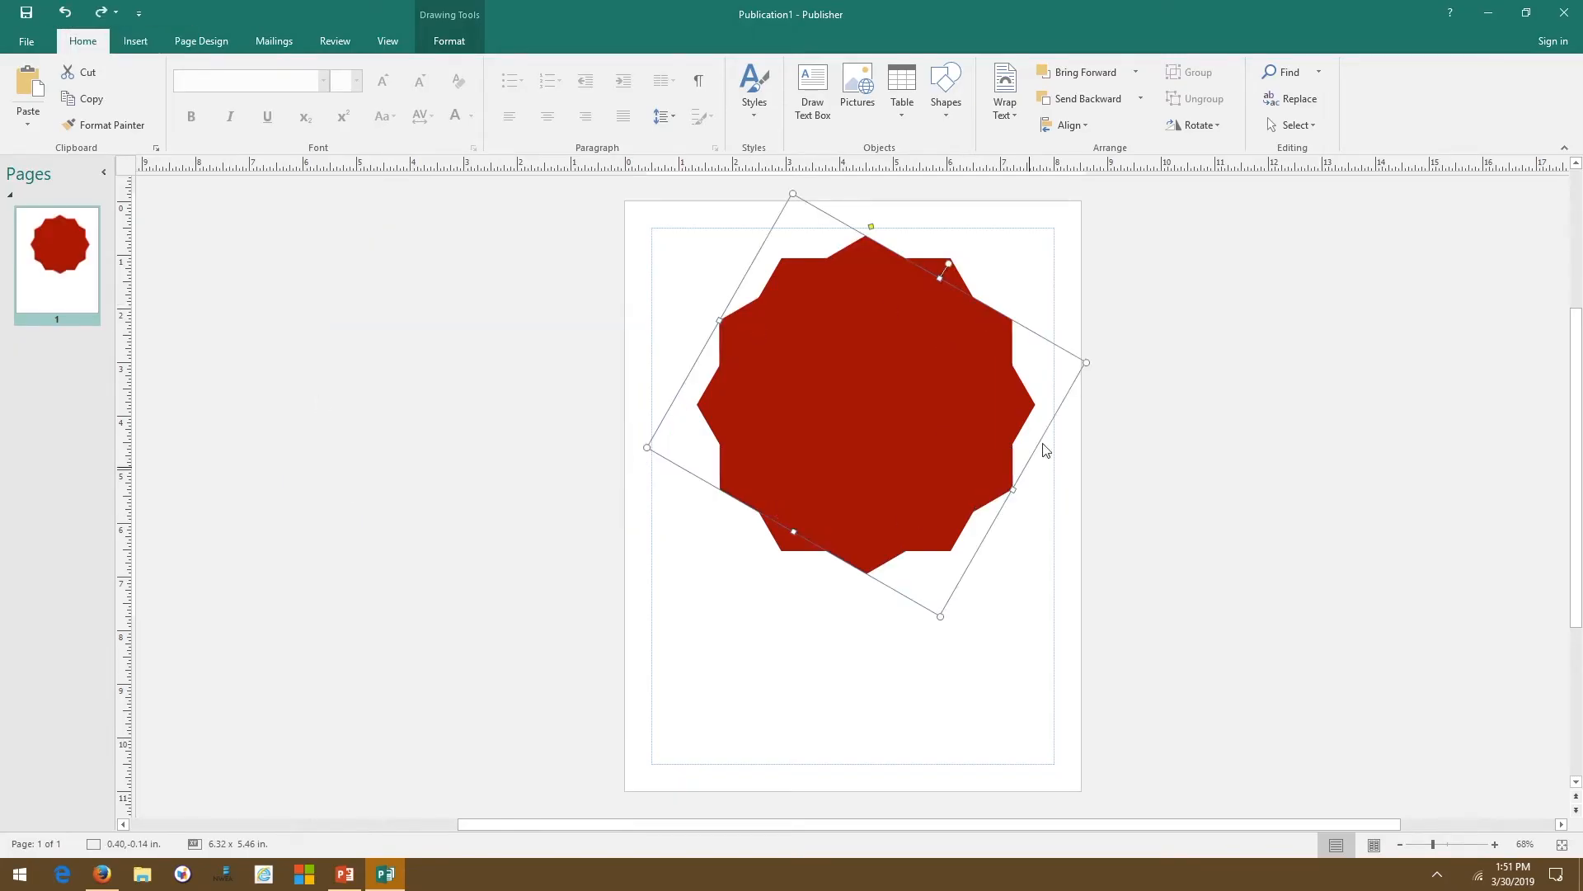
left_click(668, 667)
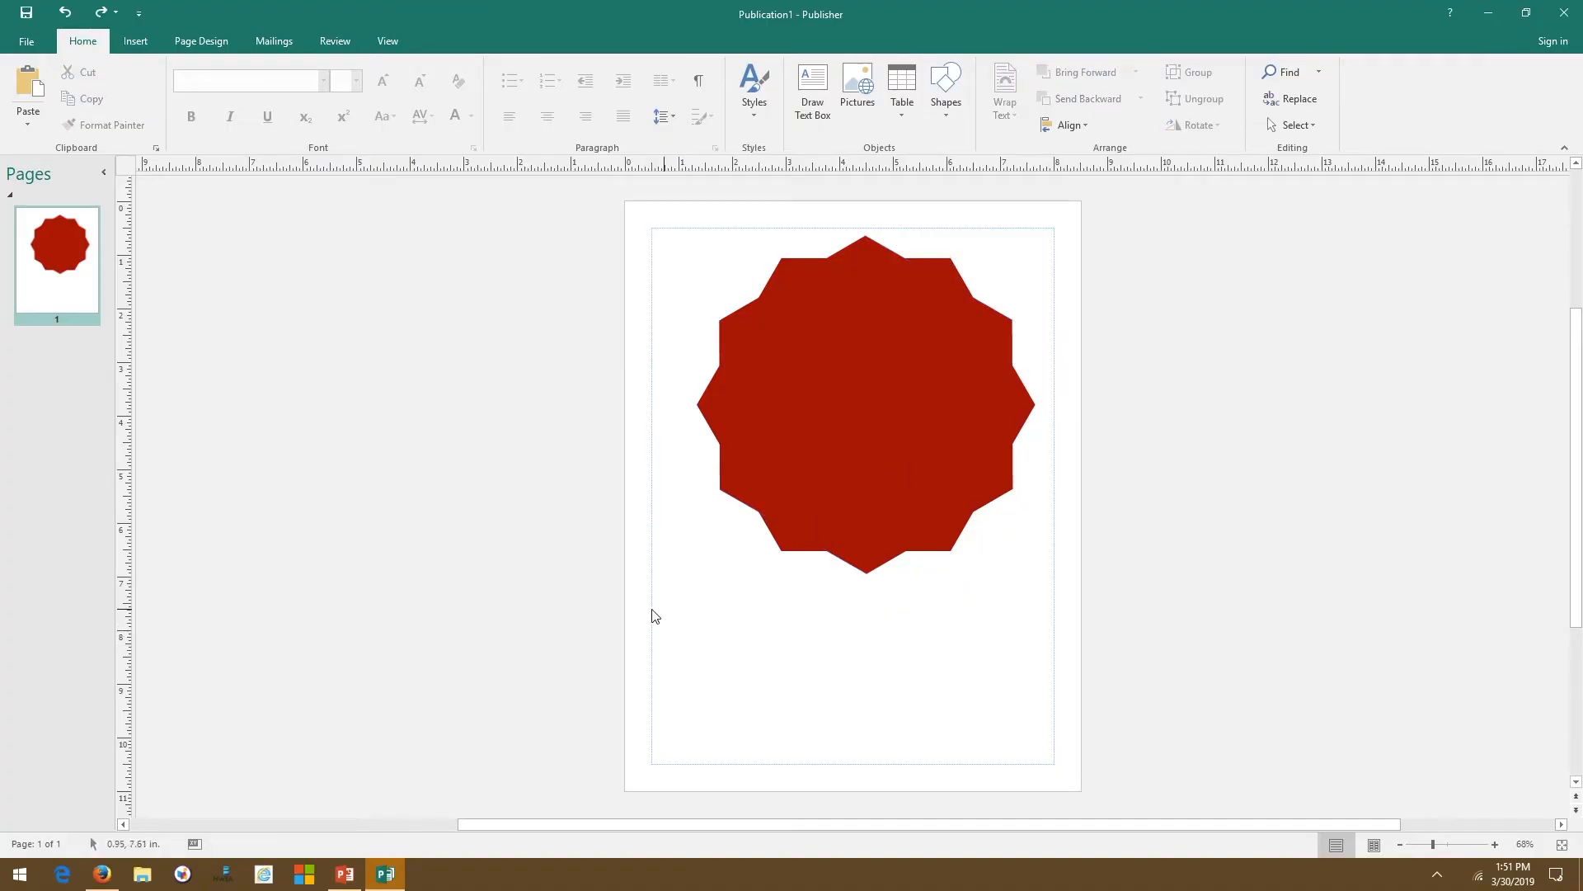
Select both overlapping hexagons and group them into one object.
mouse_move(633, 621)
left_mouse_down()
mouse_move(725, 258)
mouse_move(880, 212)
mouse_move(1108, 201)
left_mouse_up()
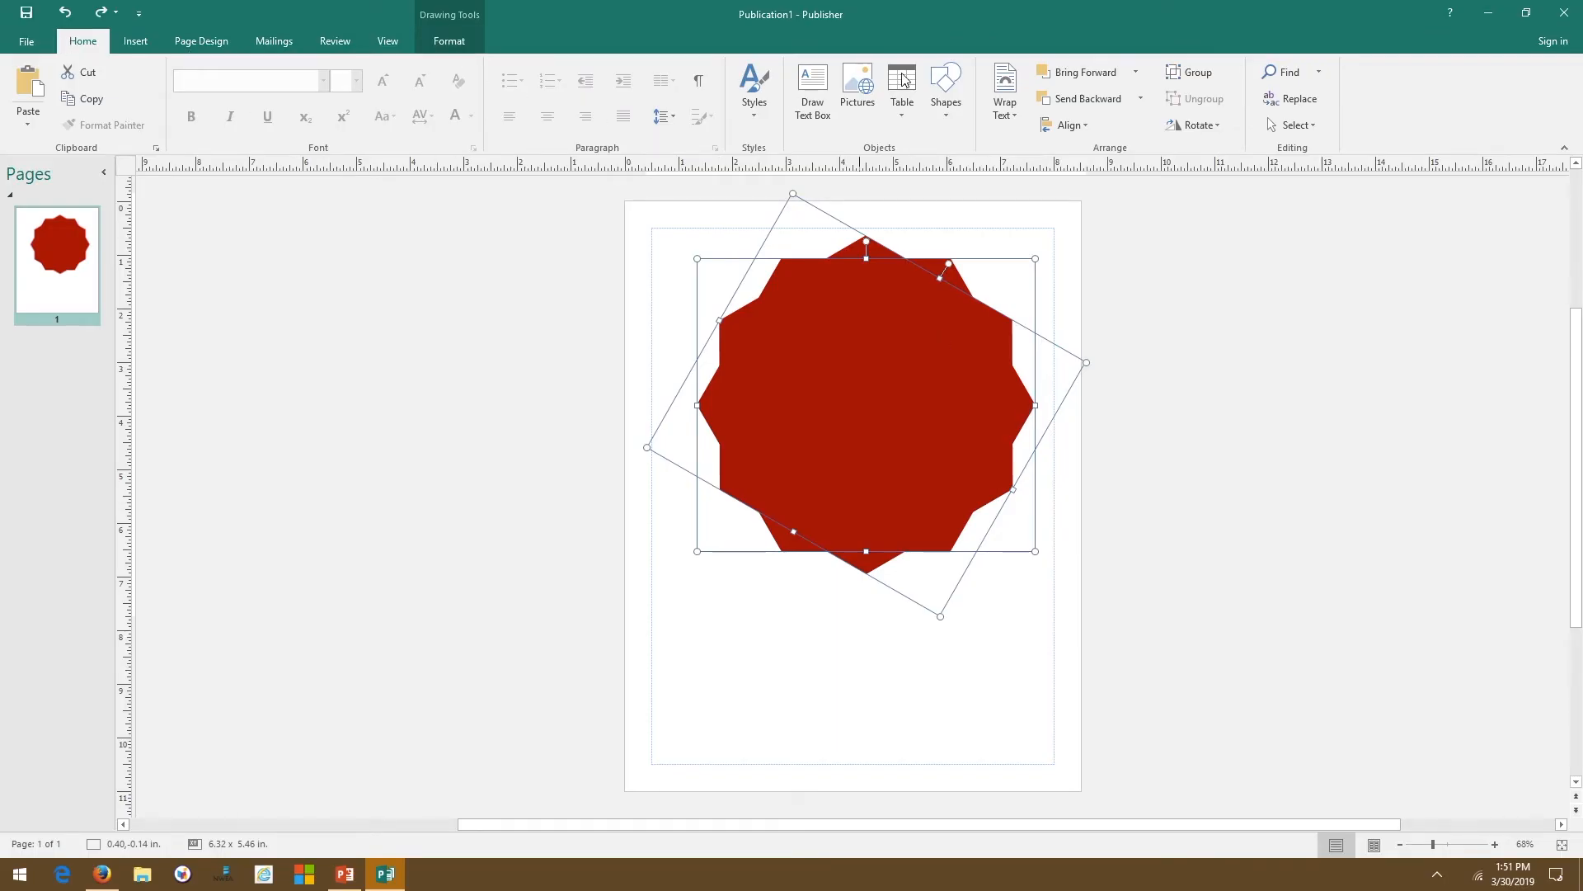
left_click(1198, 73)
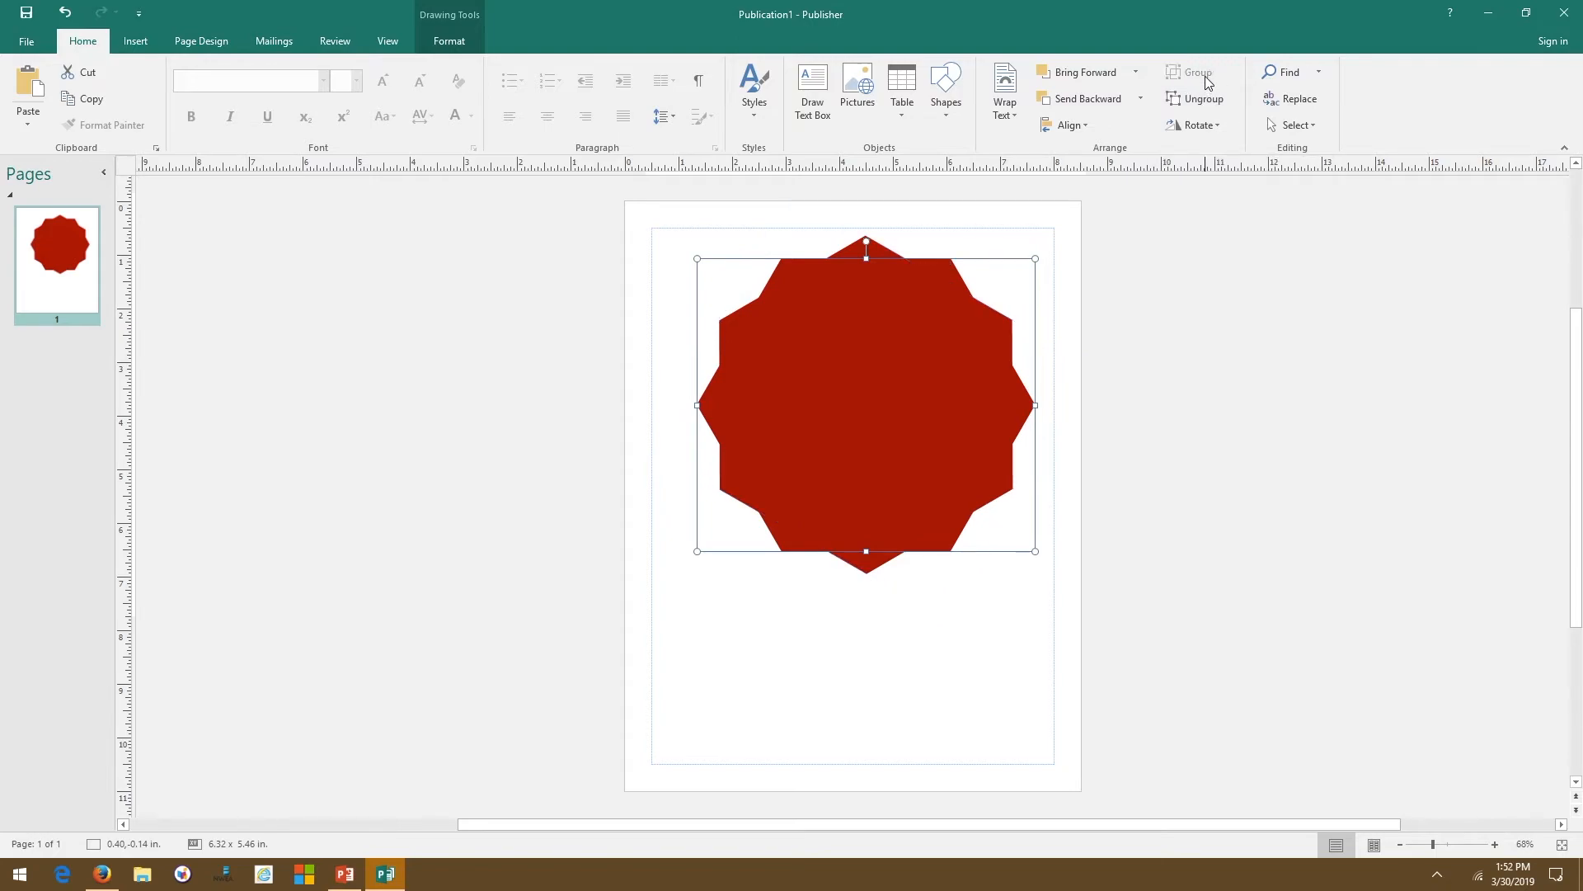
left_click(1175, 454)
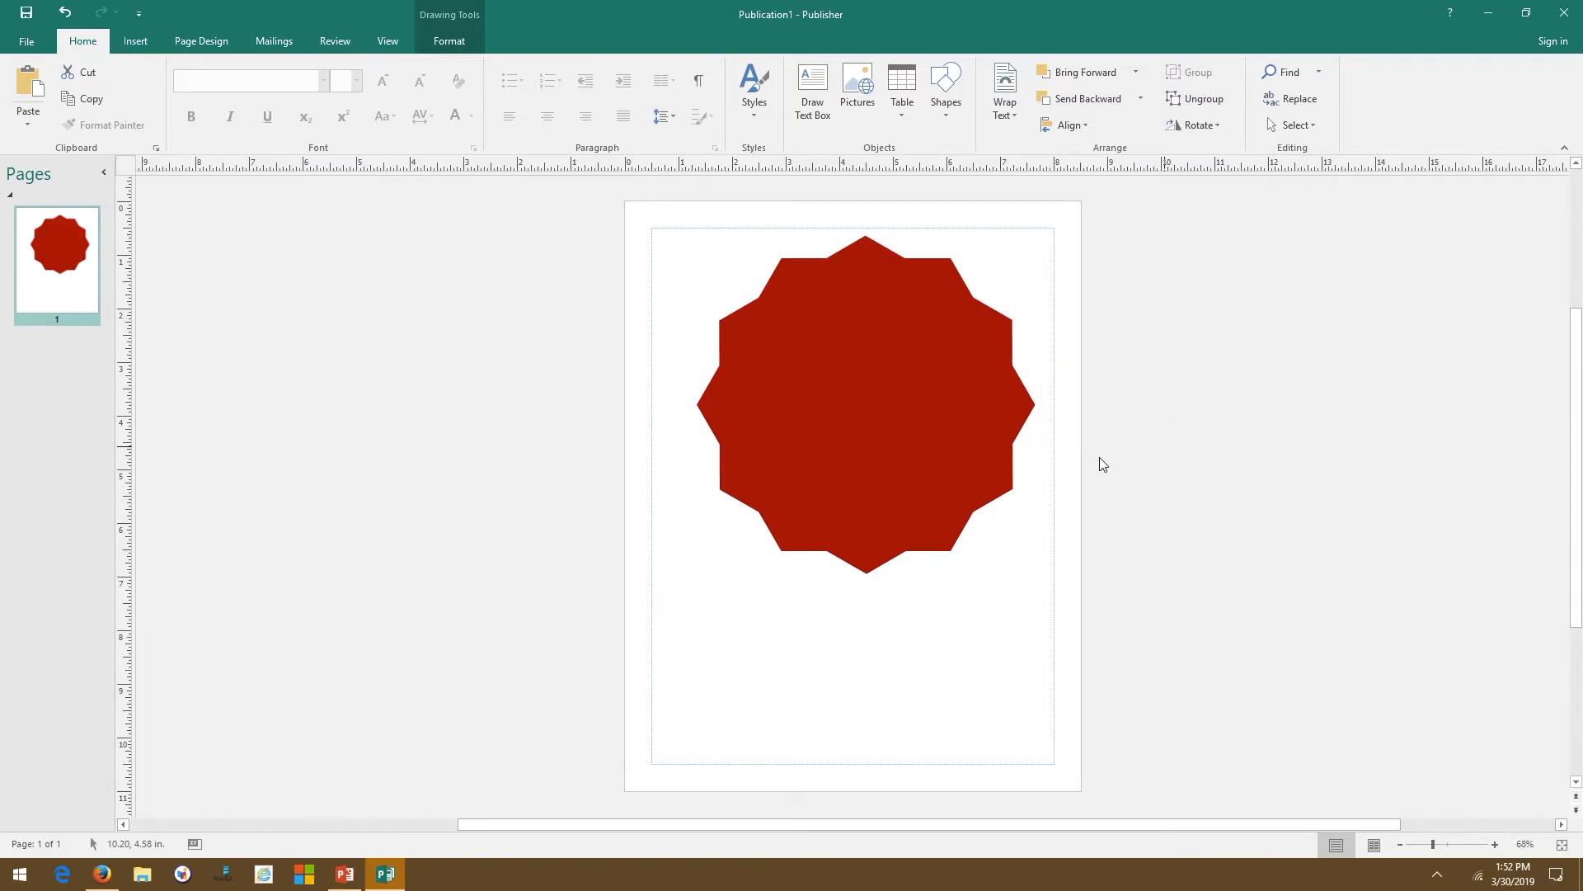
Move the grouped badge slightly up and scale it down to about 6.28 by 5.44 inches.
mouse_move(877, 417)
left_mouse_down()
mouse_move(562, 414)
mouse_move(883, 407)
left_mouse_up()
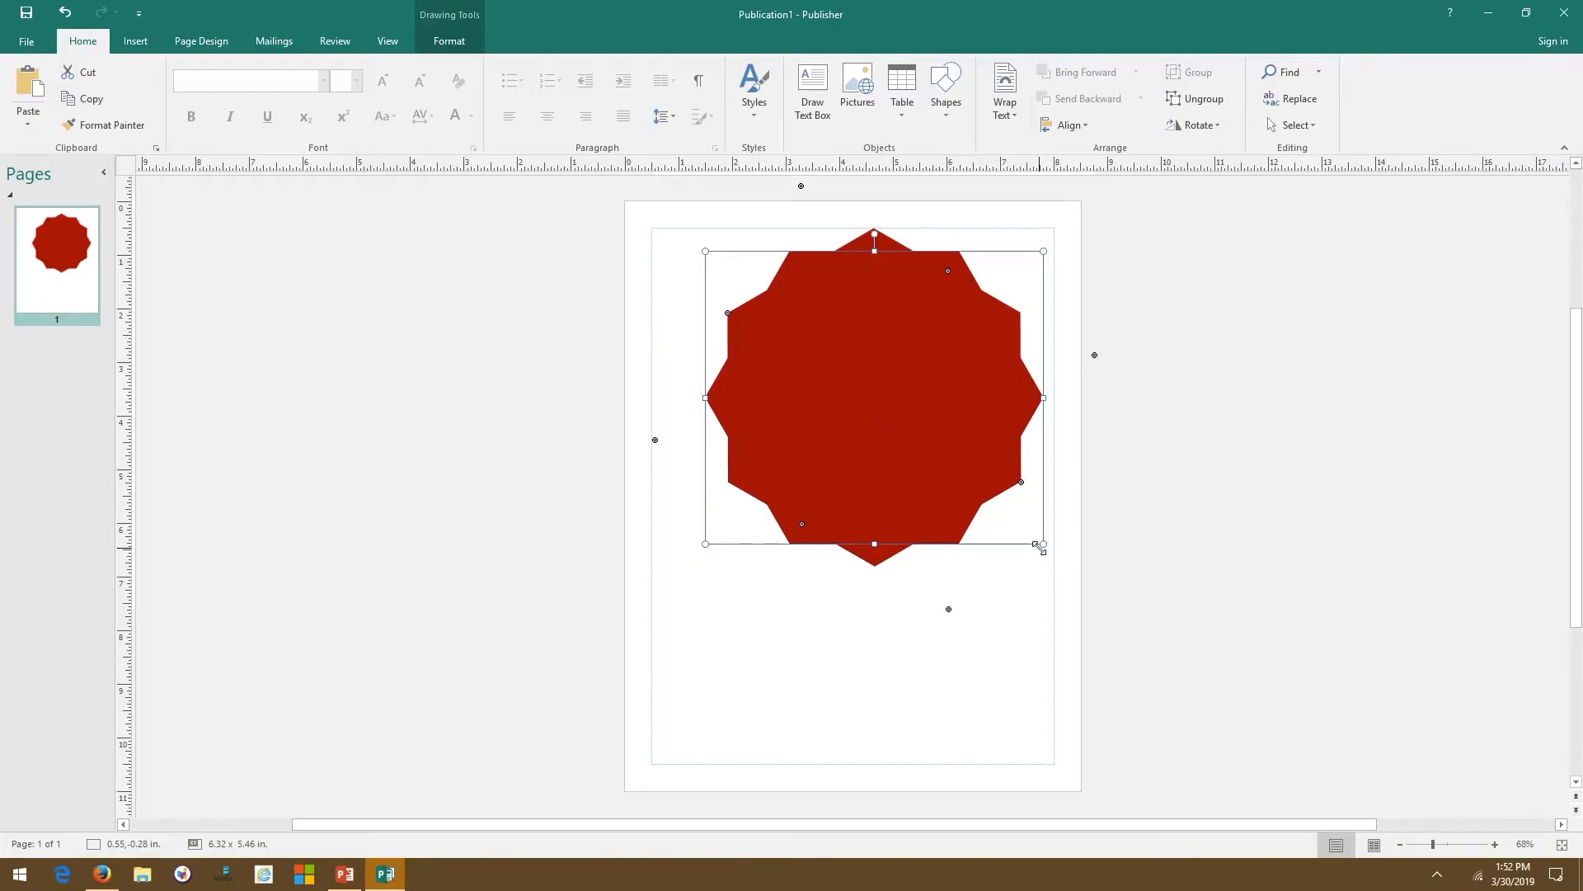
mouse_move(1039, 549)
left_mouse_down()
mouse_move(947, 446)
mouse_move(849, 378)
mouse_move(1117, 576)
mouse_move(919, 413)
mouse_move(1032, 537)
left_mouse_up()
left_click_drag(1038, 545, 1037, 542)
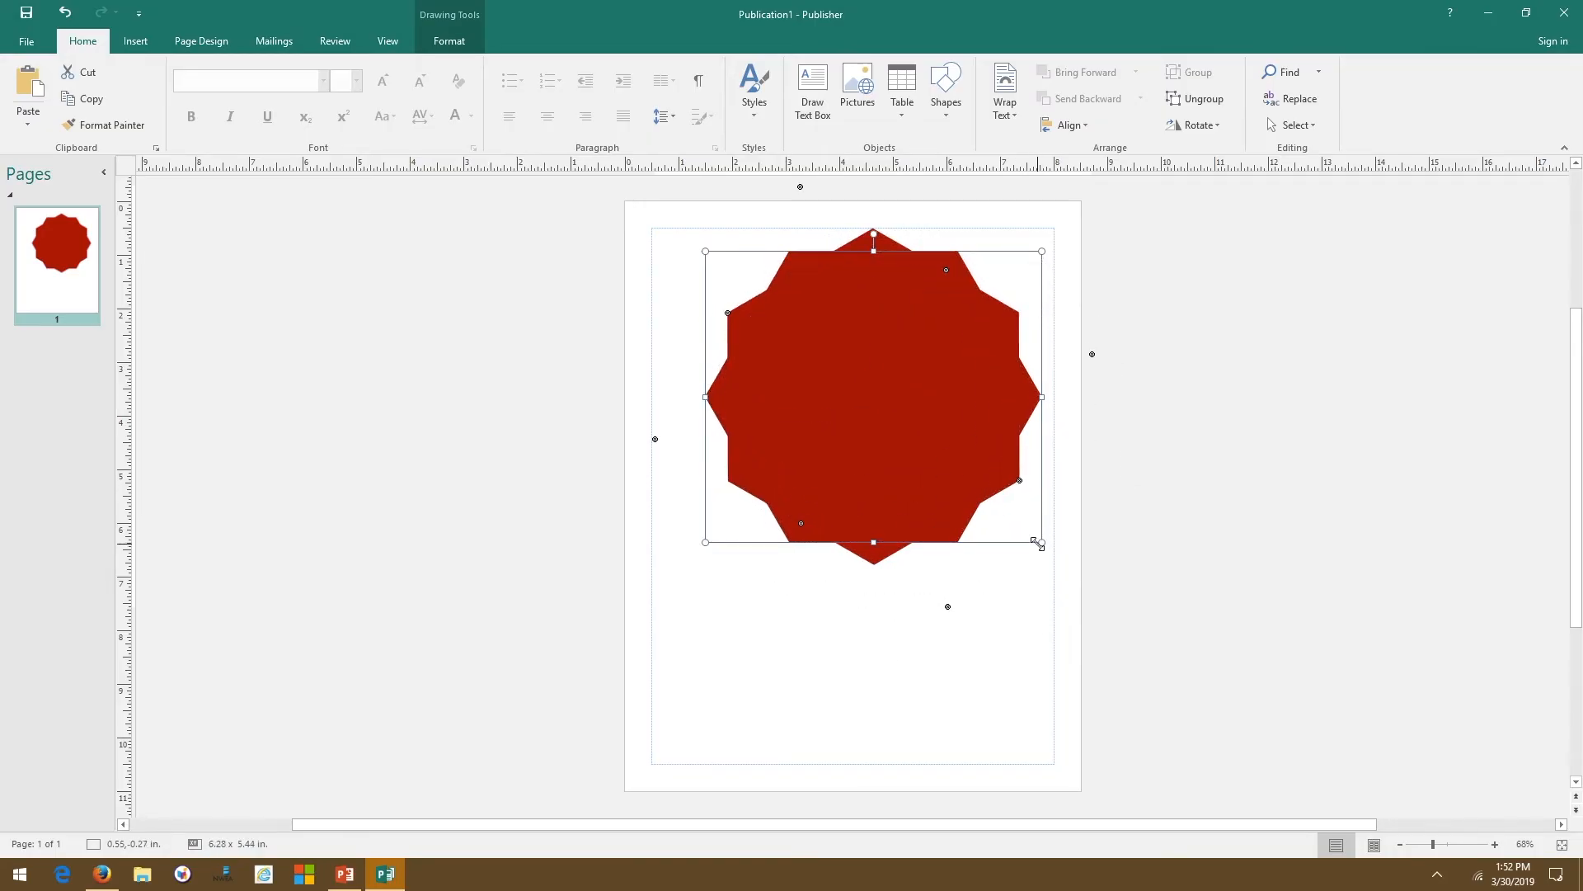
left_click(1204, 531)
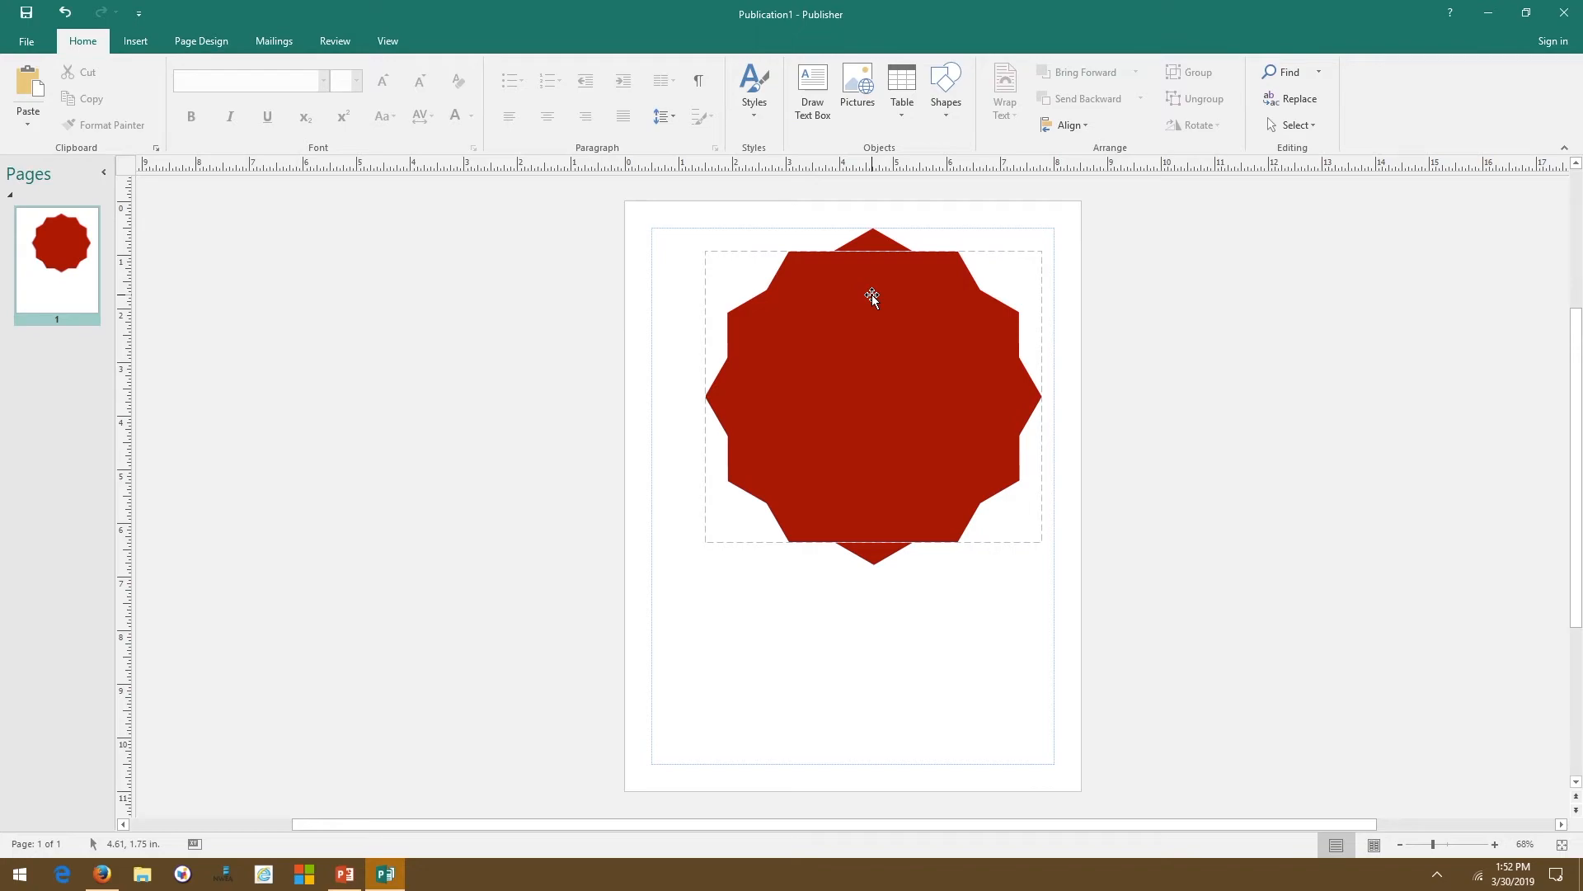
left_click(626, 214)
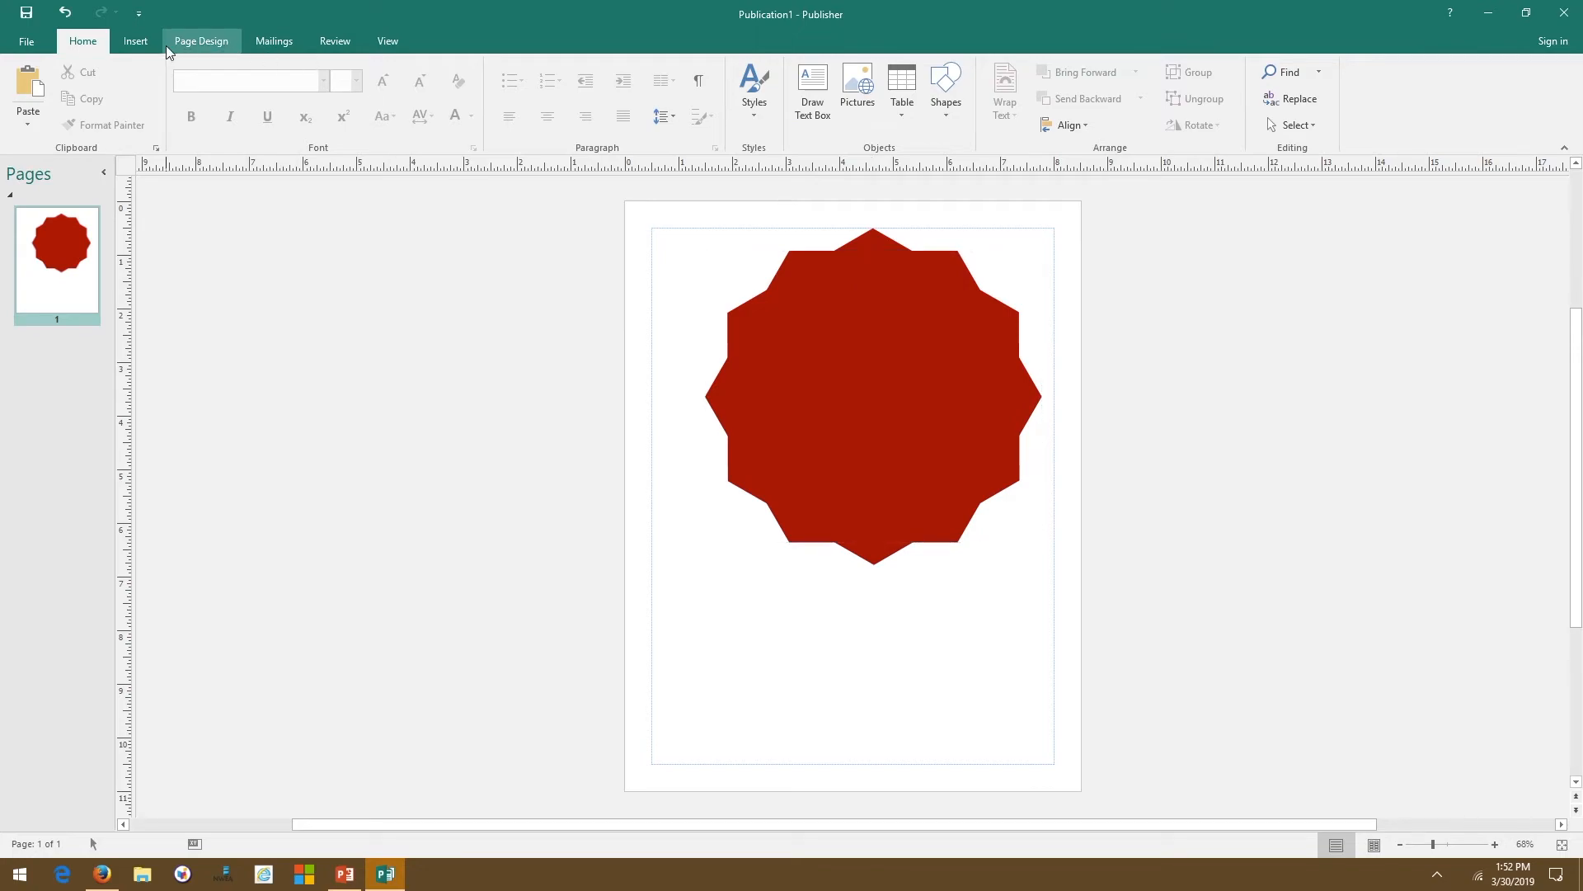
Insert a WordArt object in the light plain style from the third row and start its text with "Sam's S".
left_click(130, 47)
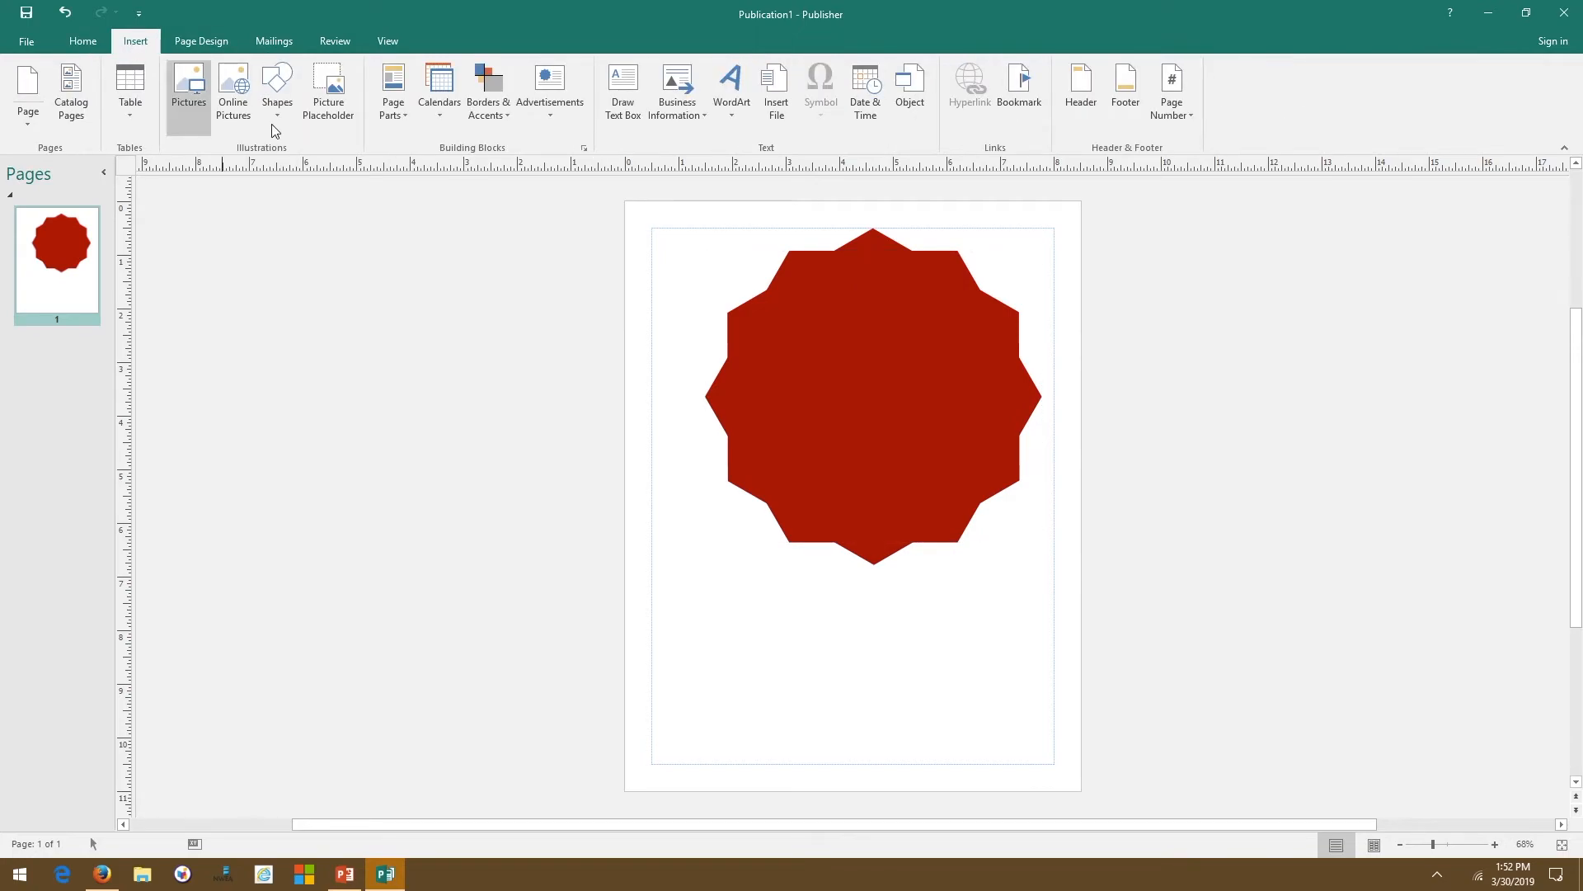
left_click(740, 100)
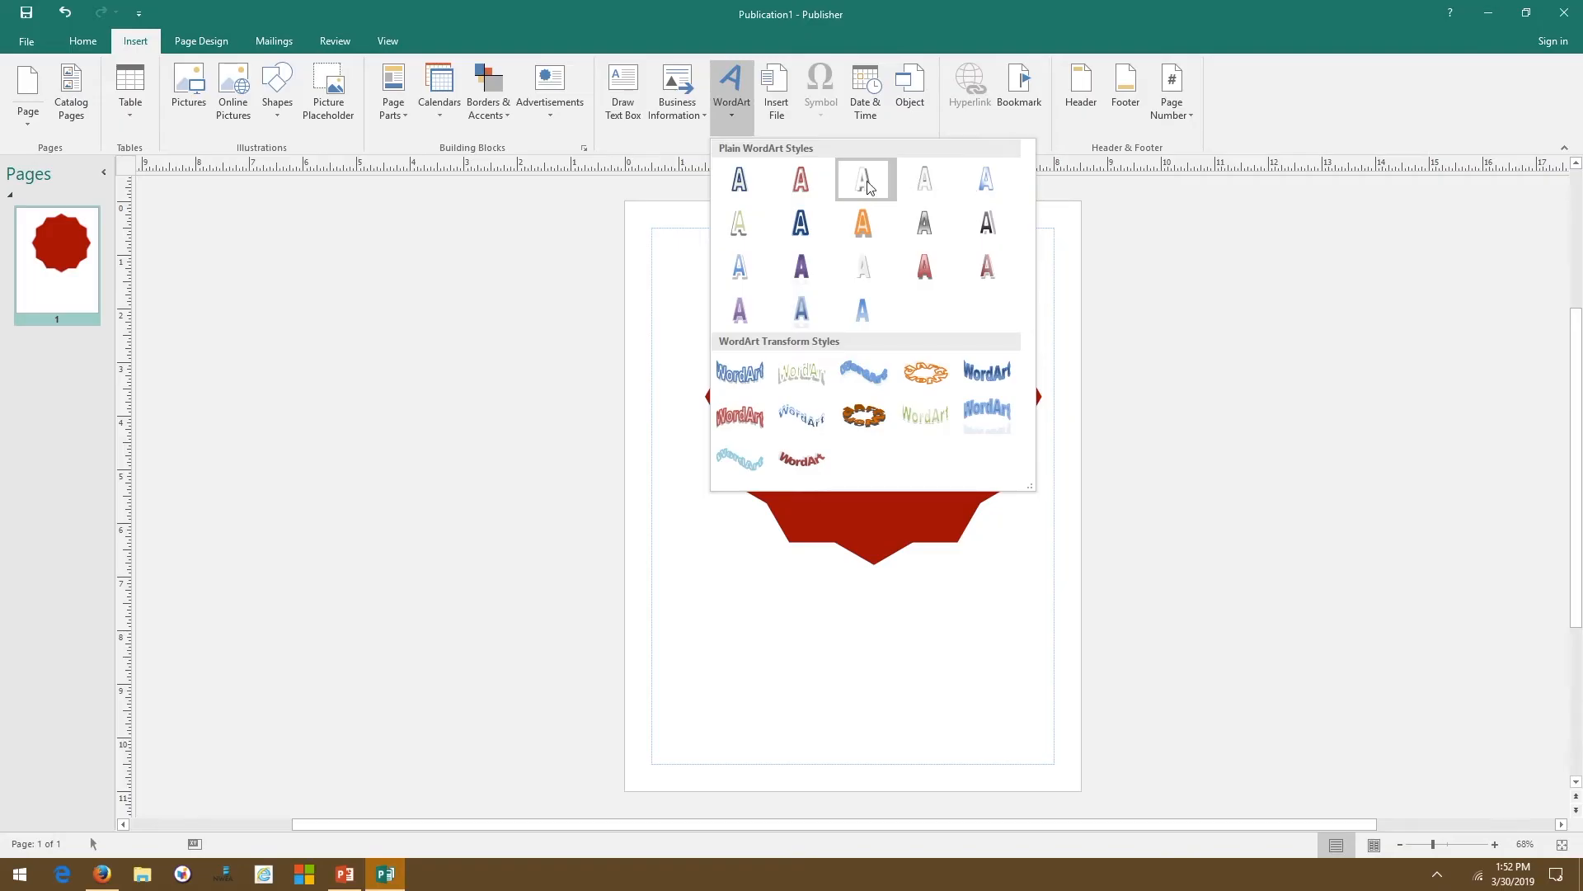
left_click(865, 268)
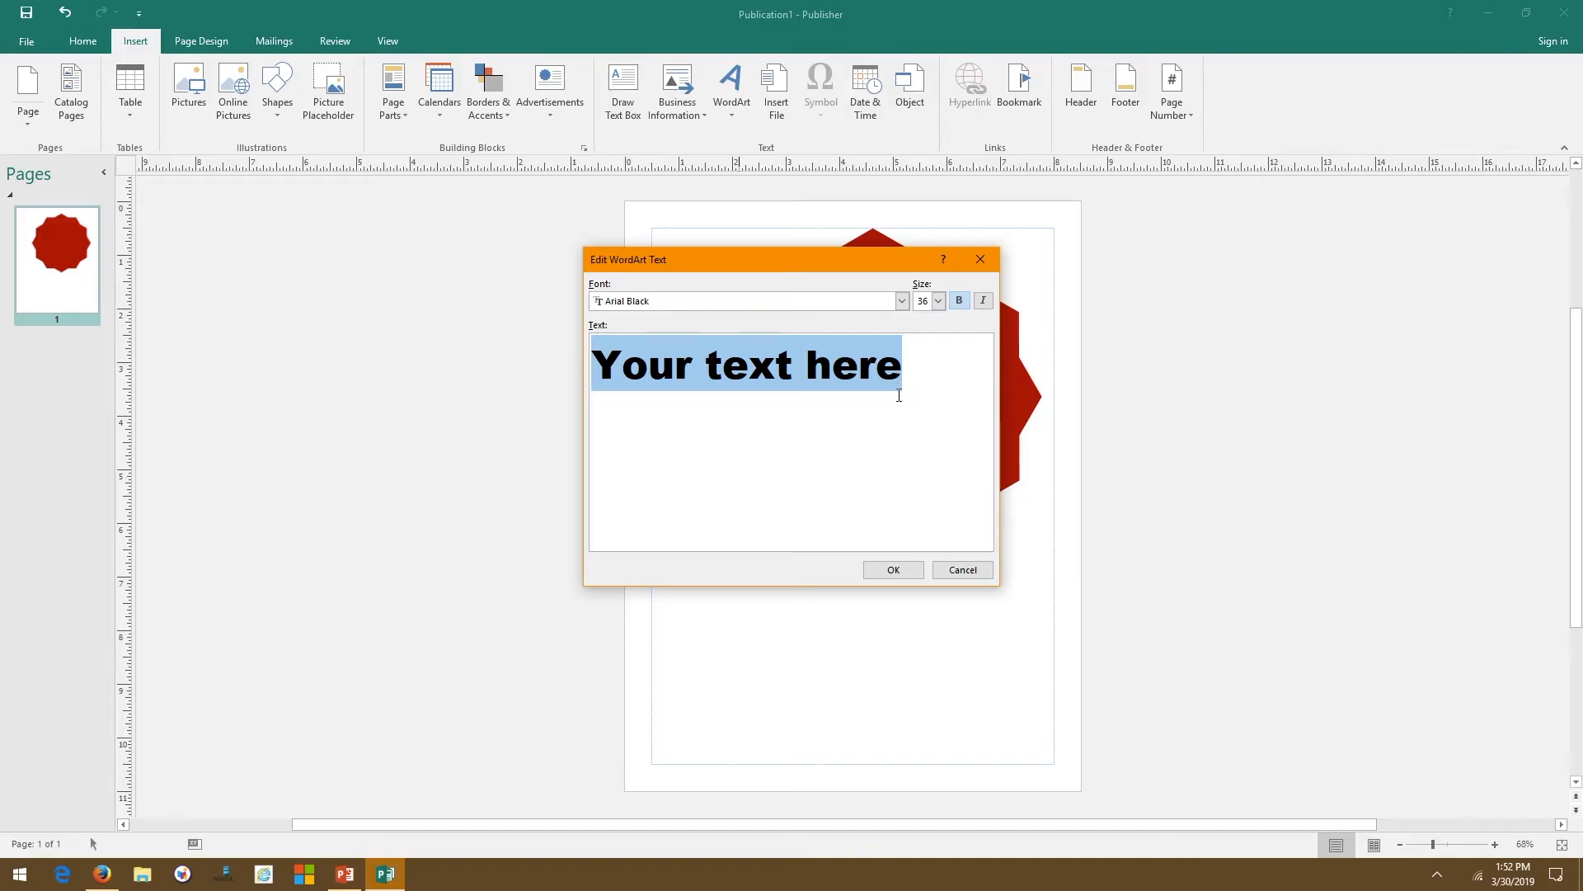
type("Sam's Sc")
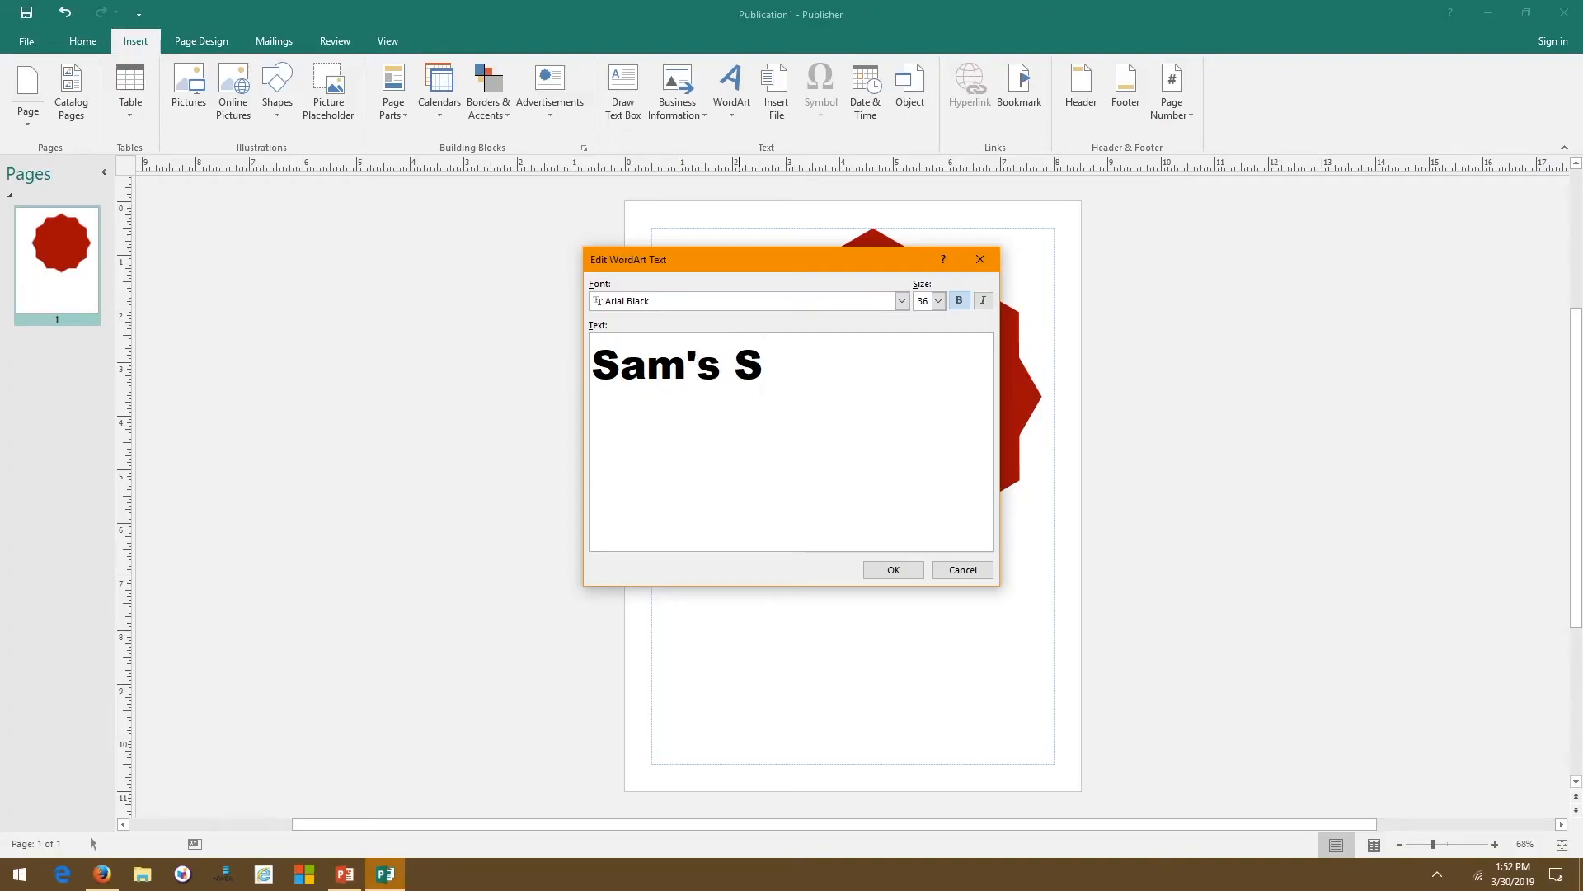